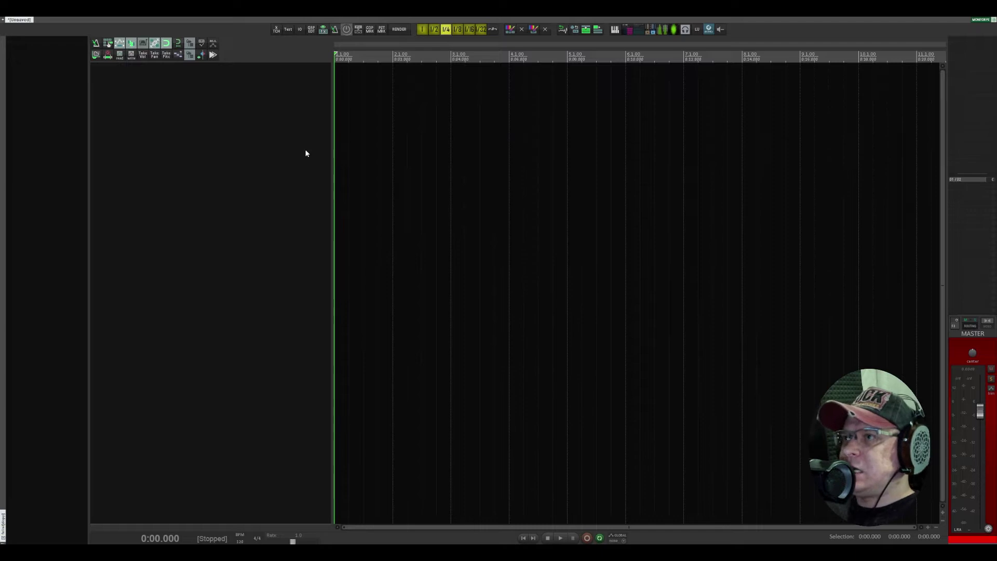
Step: Look through the Actions and Options menus without choosing anything
click(142, 19)
key(Escape)
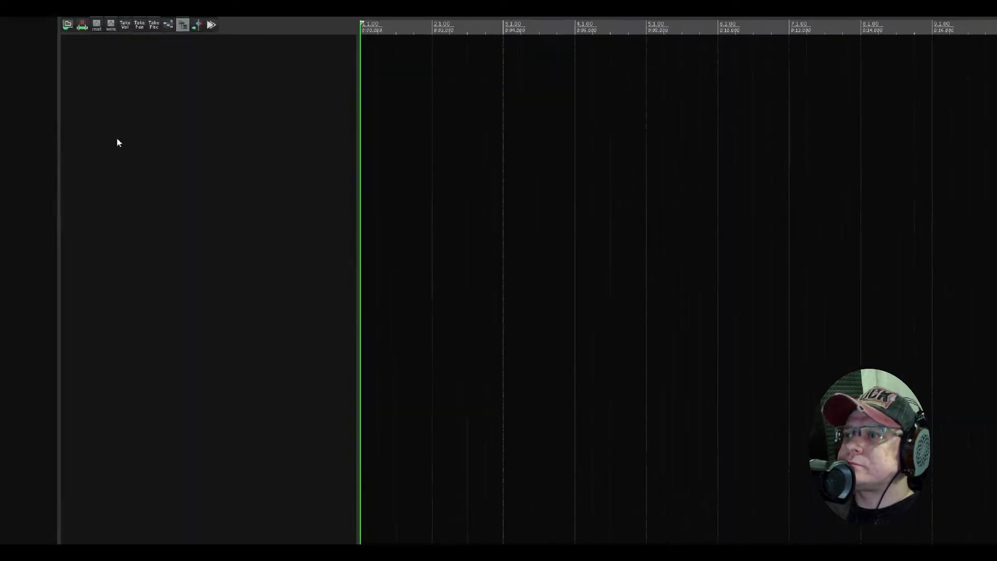
click(198, 29)
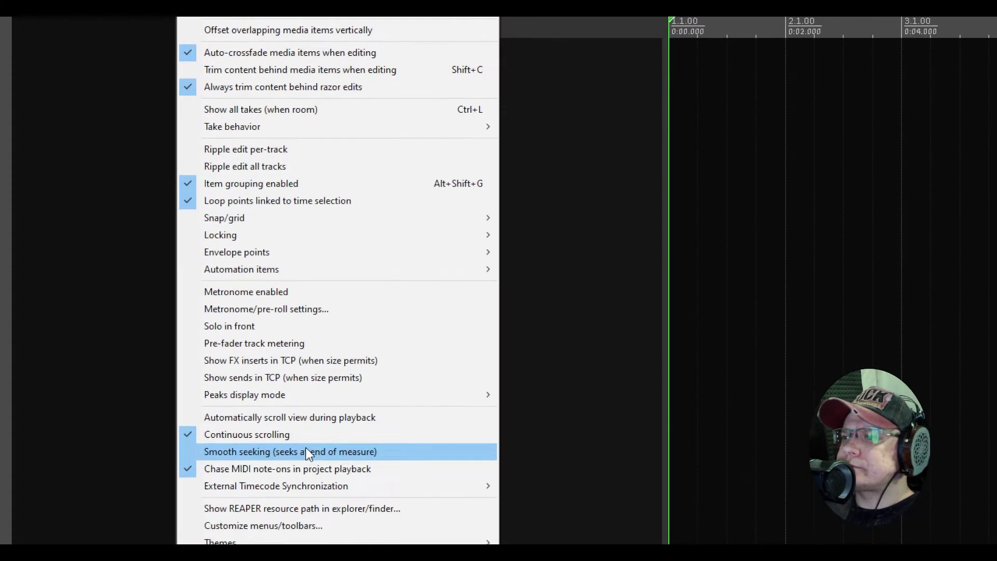
mouse_move(410, 560)
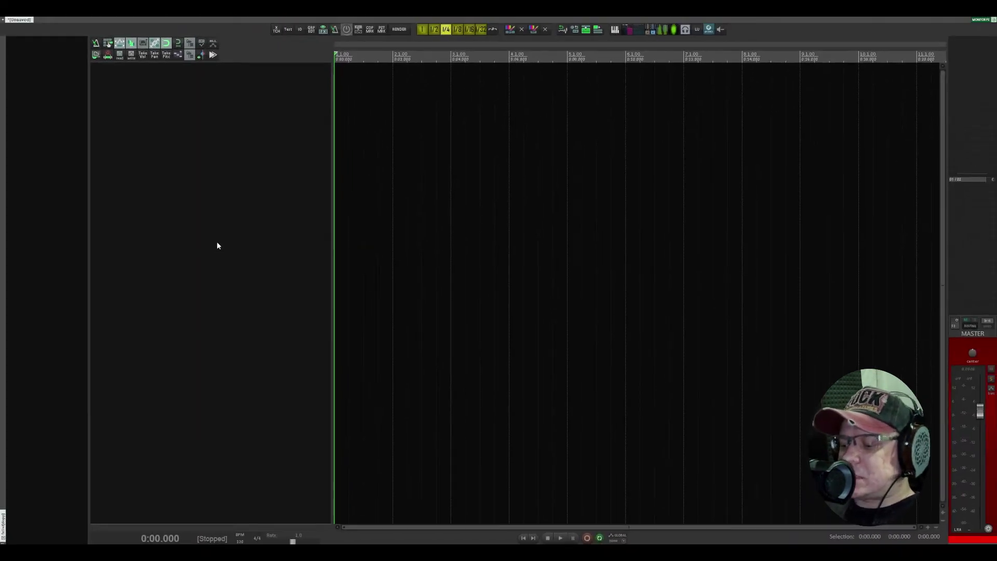
Step: Add another track and name the first two tracks Kick and Sn T
key(ctrl+t)
key(ctrl+t)
key(ctrl+t)
key(ctrl+t)
key(ctrl+t)
key(ctrl+t)
key(ctrl+t)
key(ctrl+t)
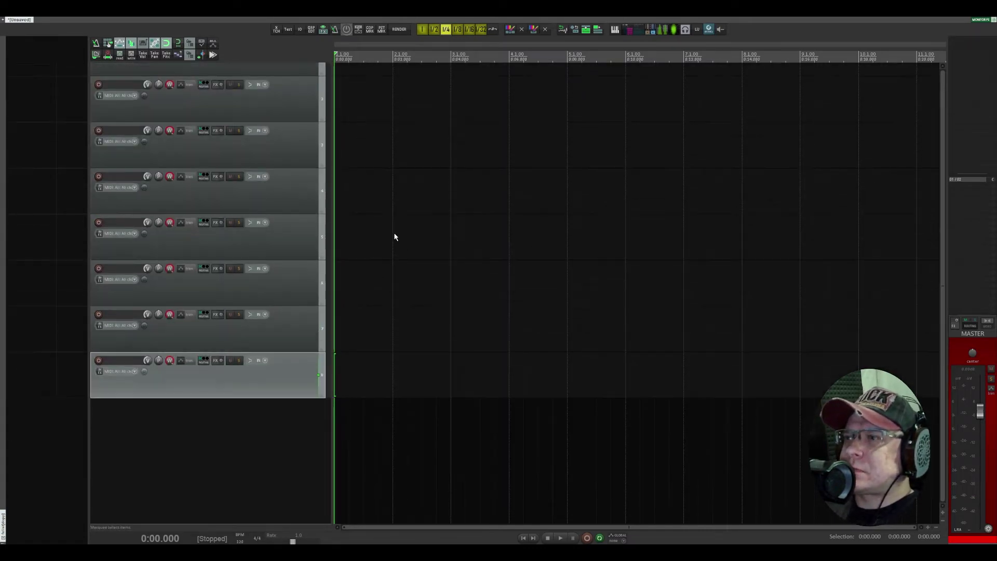
click(225, 97)
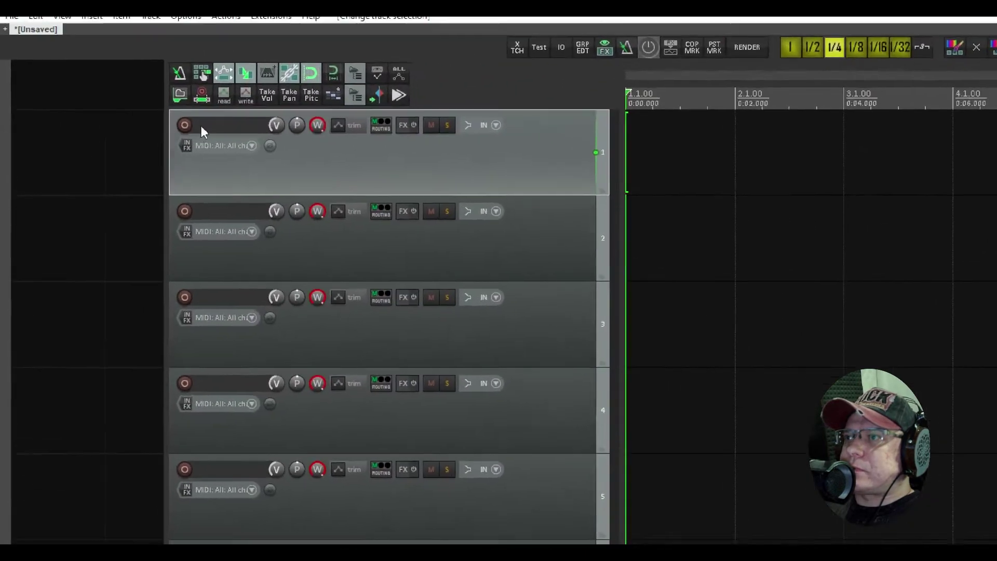
double_click(141, 93)
text(Kick)
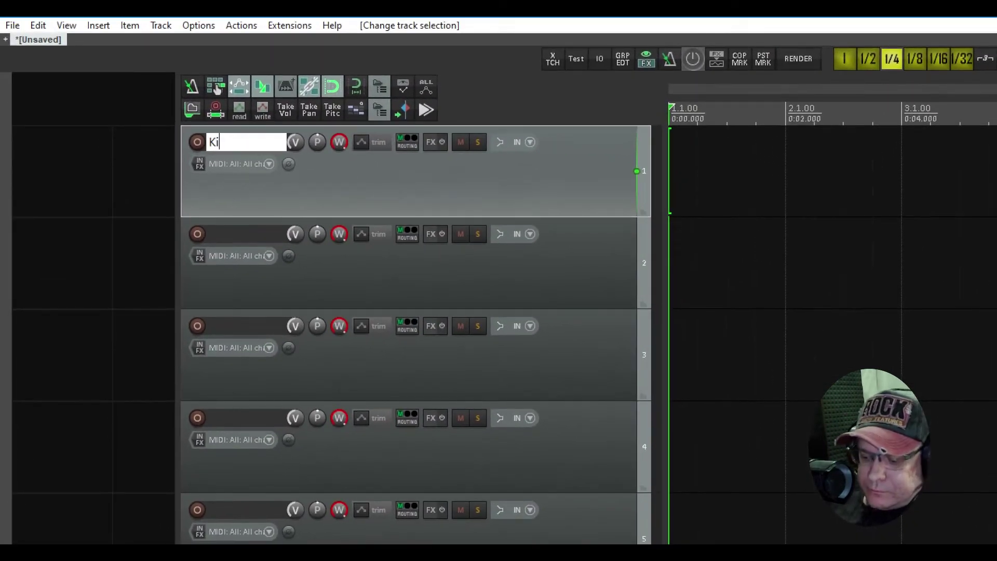
key(Tab)
text(Sba)
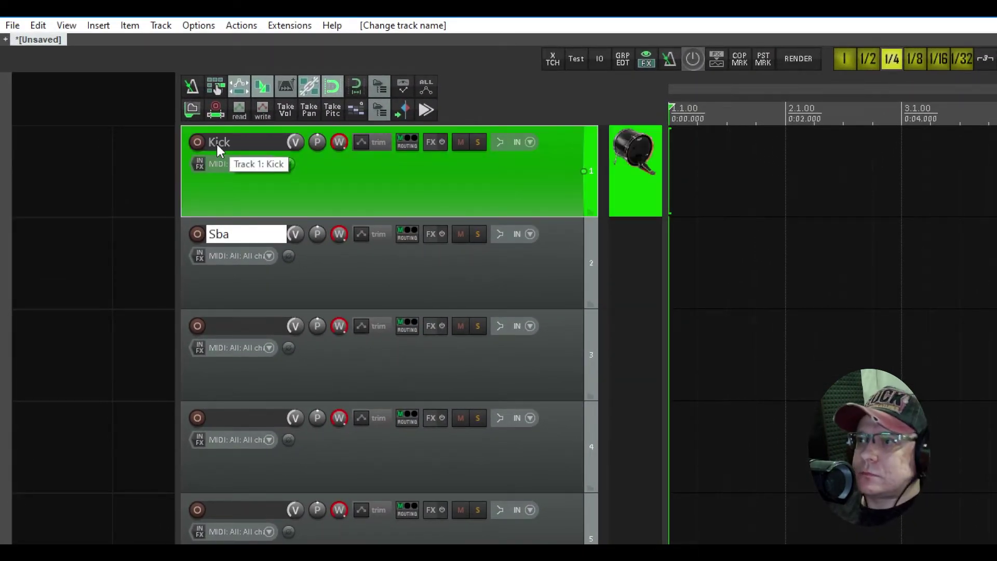
key(BackSpace)
key(BackSpace)
text(n T)
key(Tab)
Step: Name the next three tracks Sn B, HH and OH
text(Sn B)
key(Tab)
text(HH)
key(Tab)
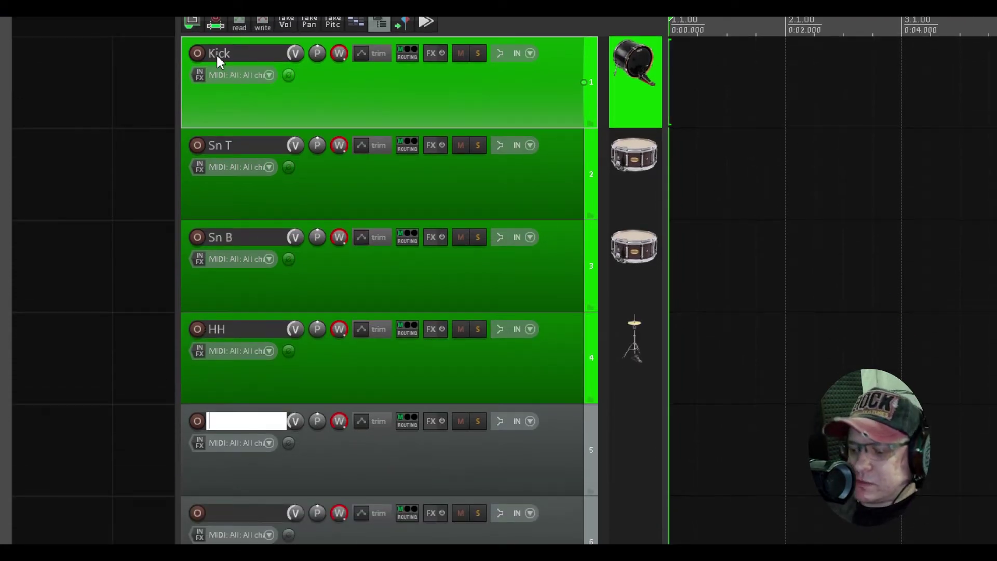
text(OH)
key(Return)
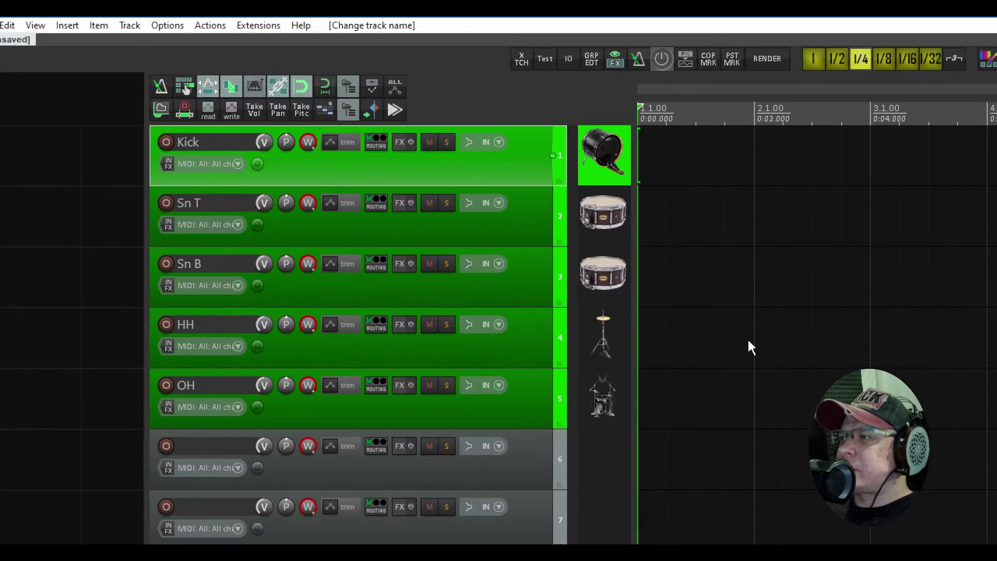
Step: Review the drum track names, reselect Kick, and bring up the Options theme list
scroll(758, 338, down, 3)
scroll(425, 187, up, 3)
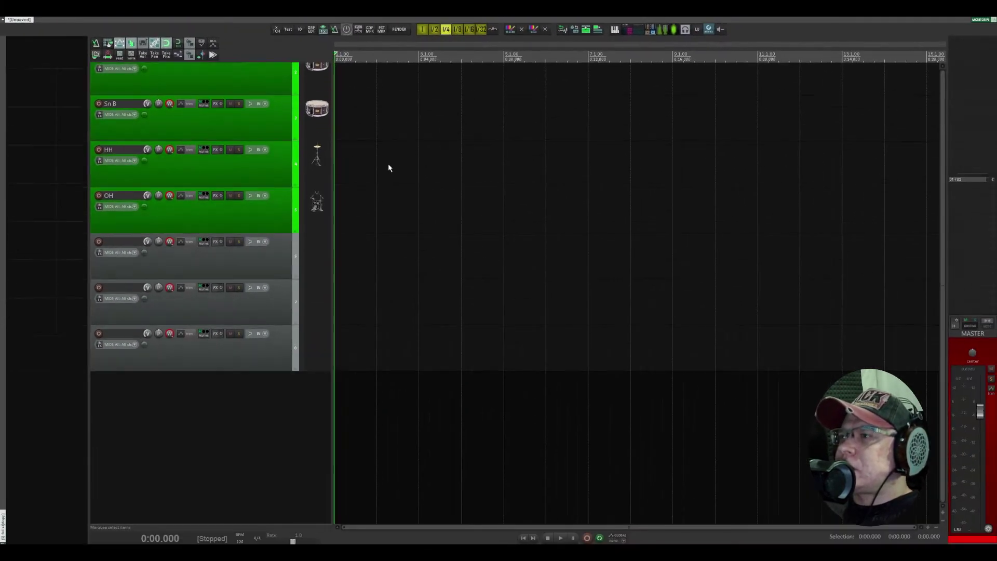
scroll(424, 182, up, 2)
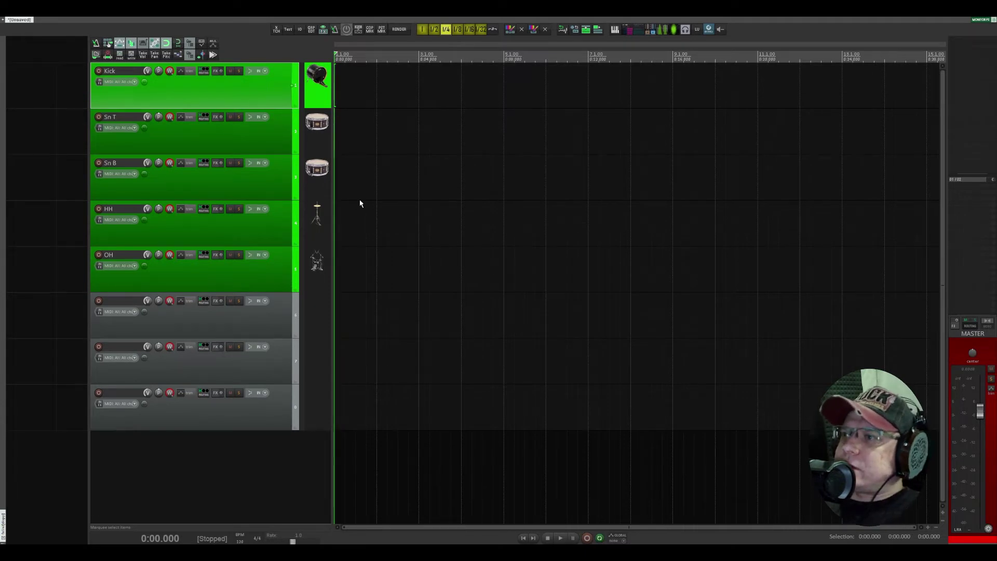
scroll(361, 204, down, 1)
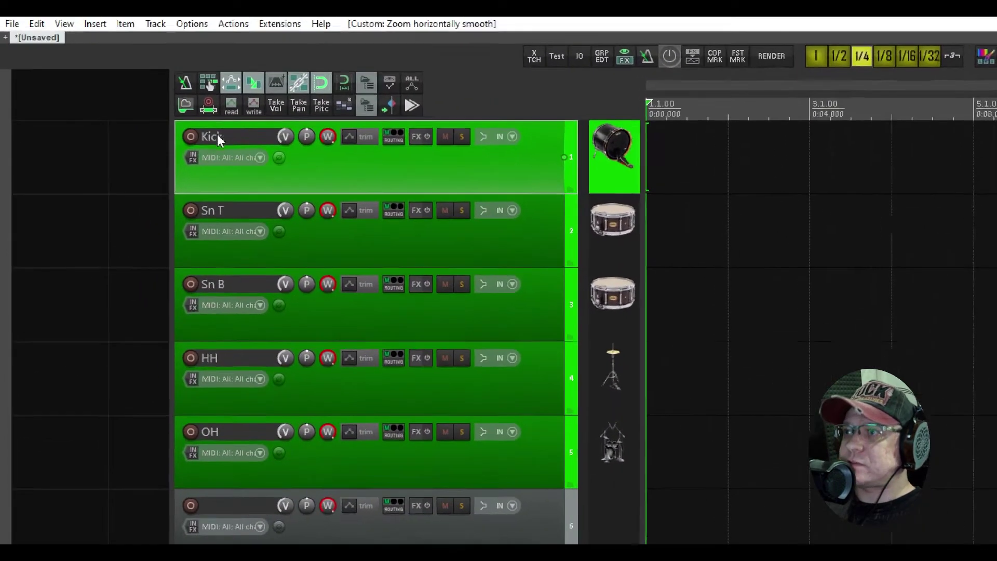
double_click(111, 73)
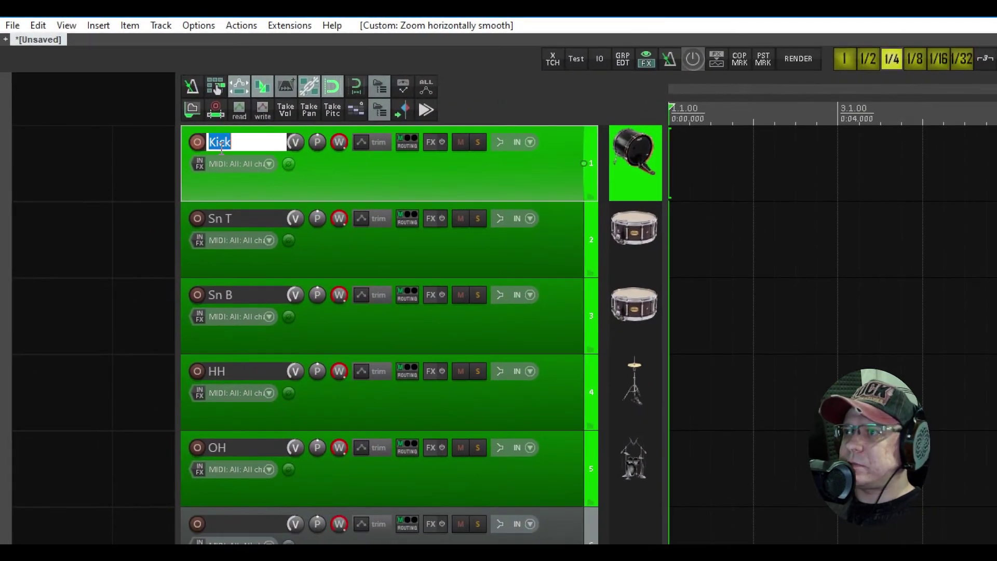
double_click(232, 221)
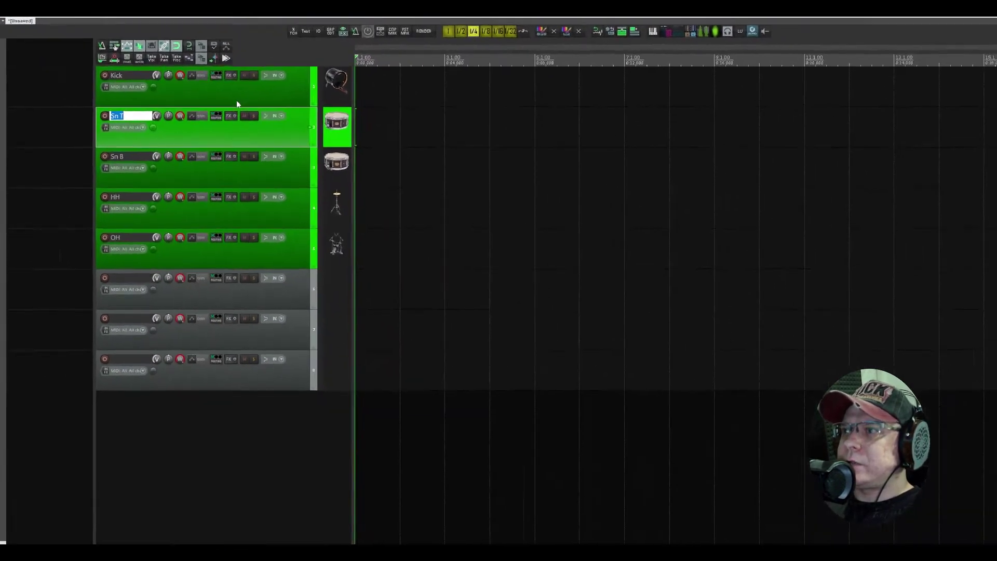
click(234, 99)
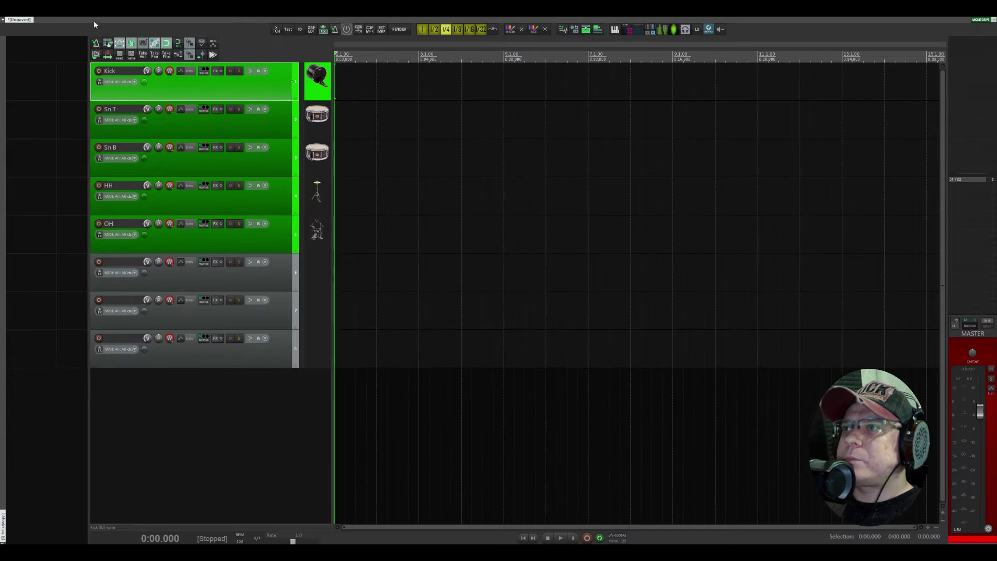
click(95, 25)
mouse_move(209, 316)
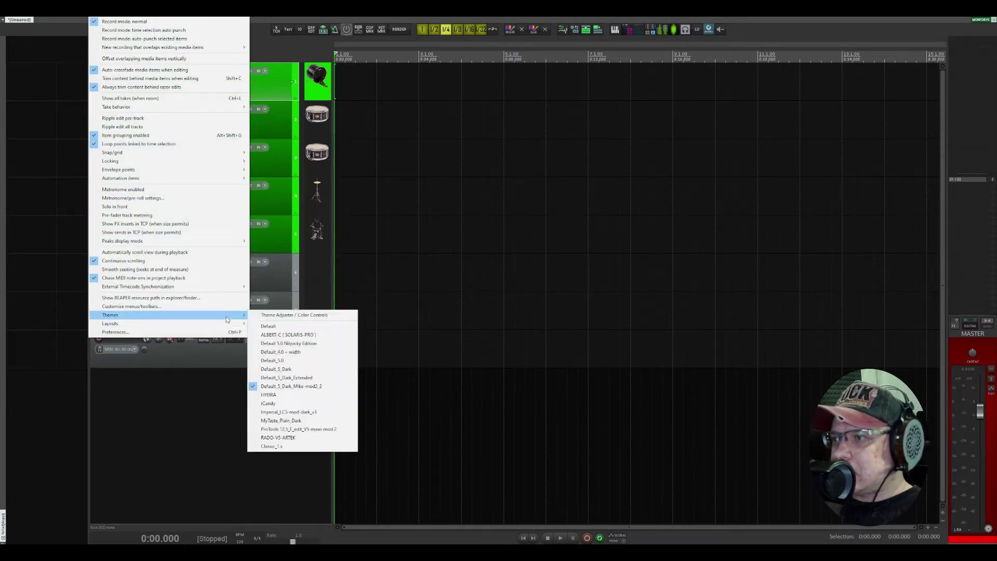
click(282, 370)
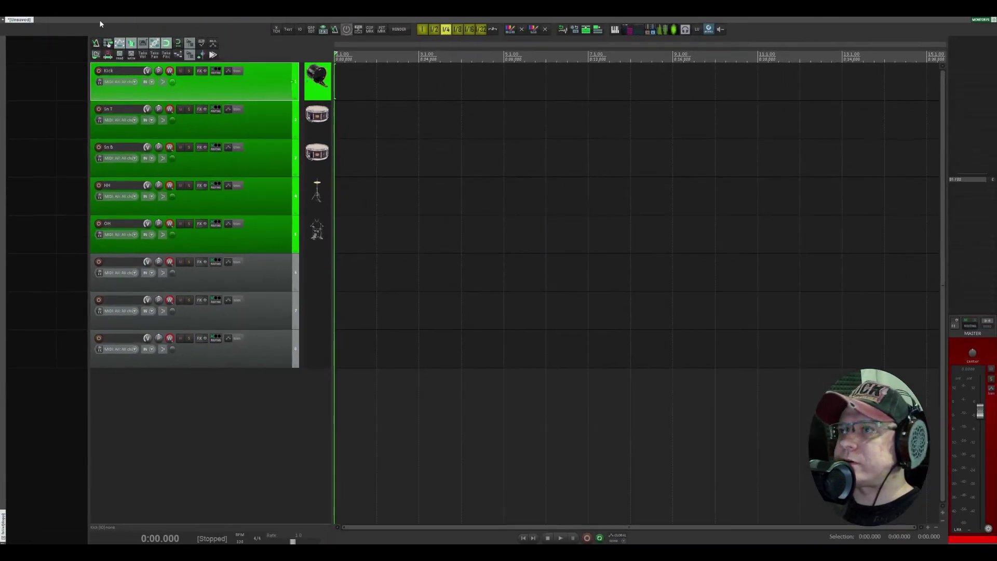
click(165, 21)
mouse_move(309, 527)
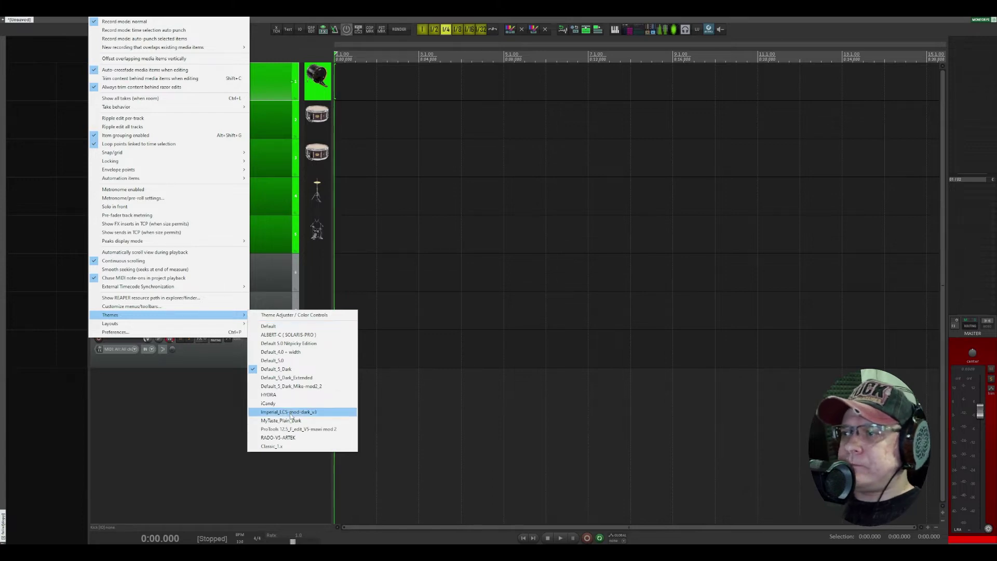
click(296, 388)
click(447, 363)
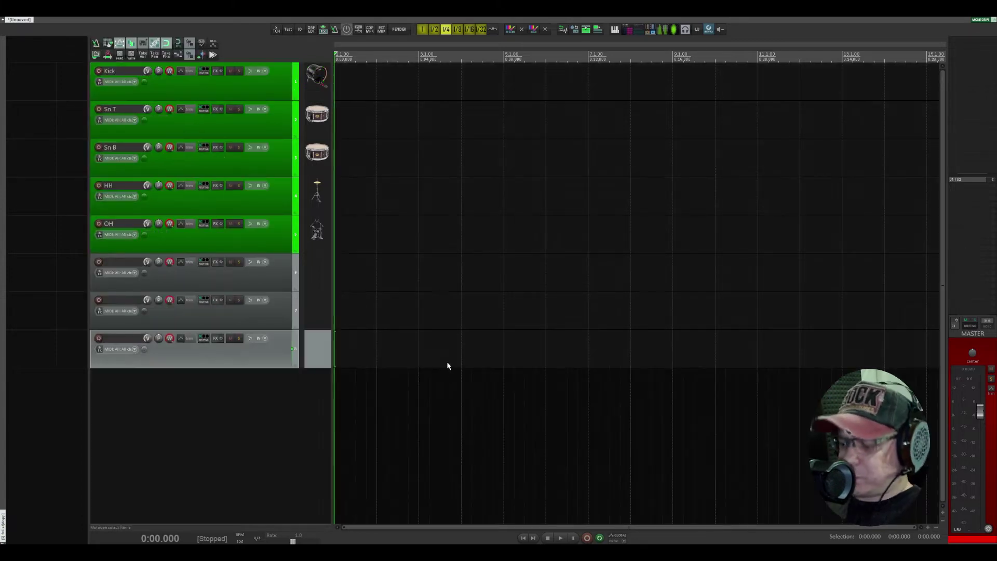
key(question)
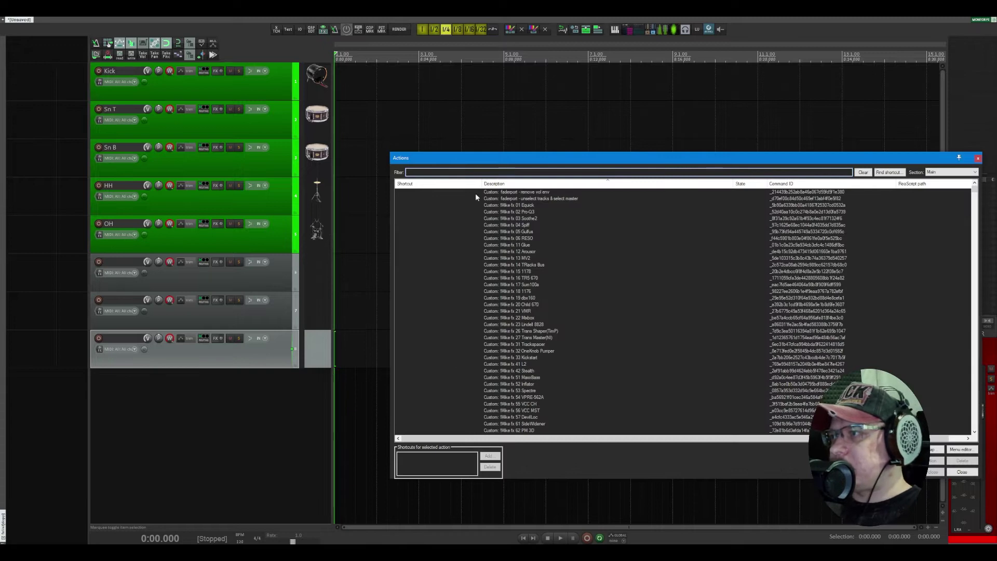
drag(480, 153, 447, 163)
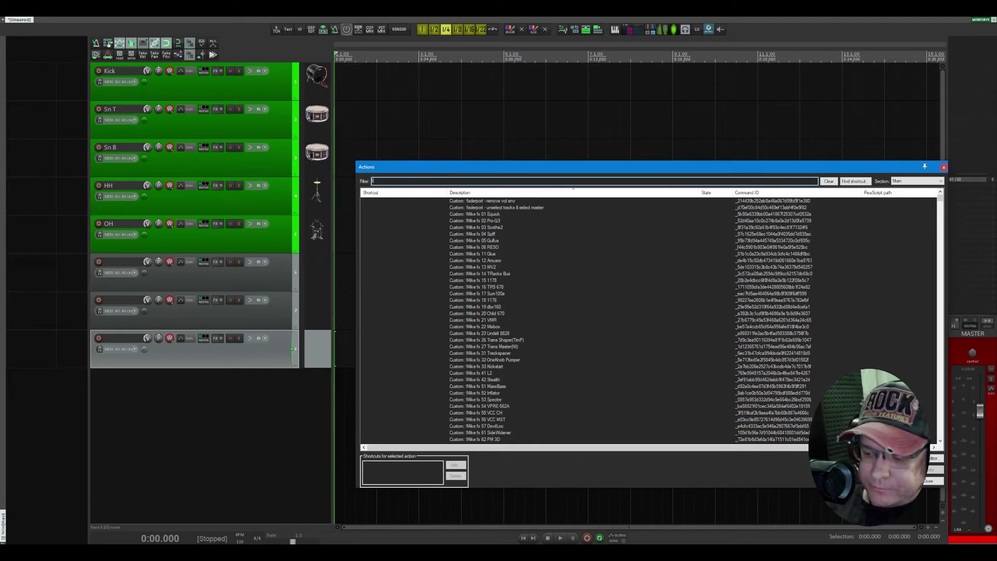
text(theme)
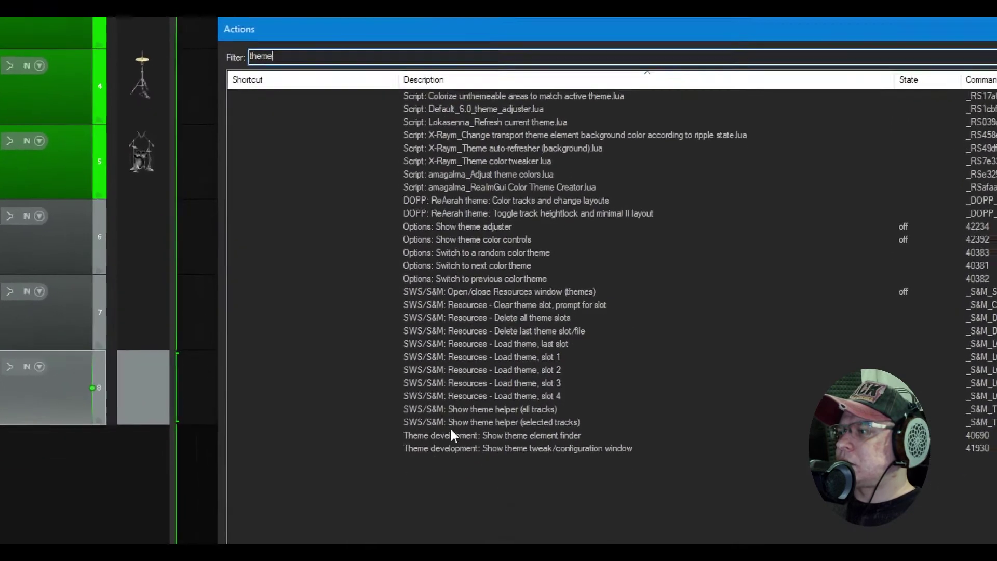
click(503, 449)
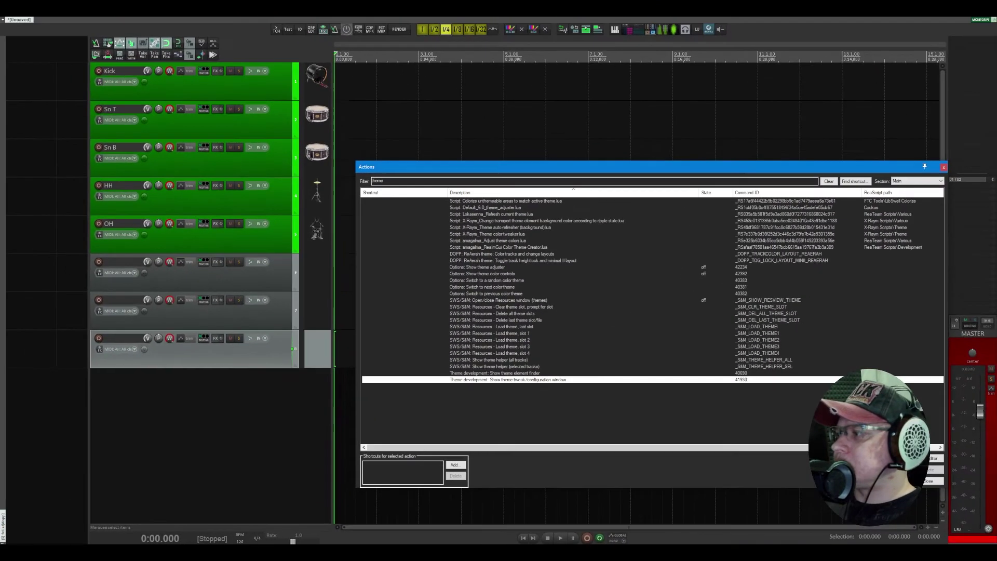
click(861, 481)
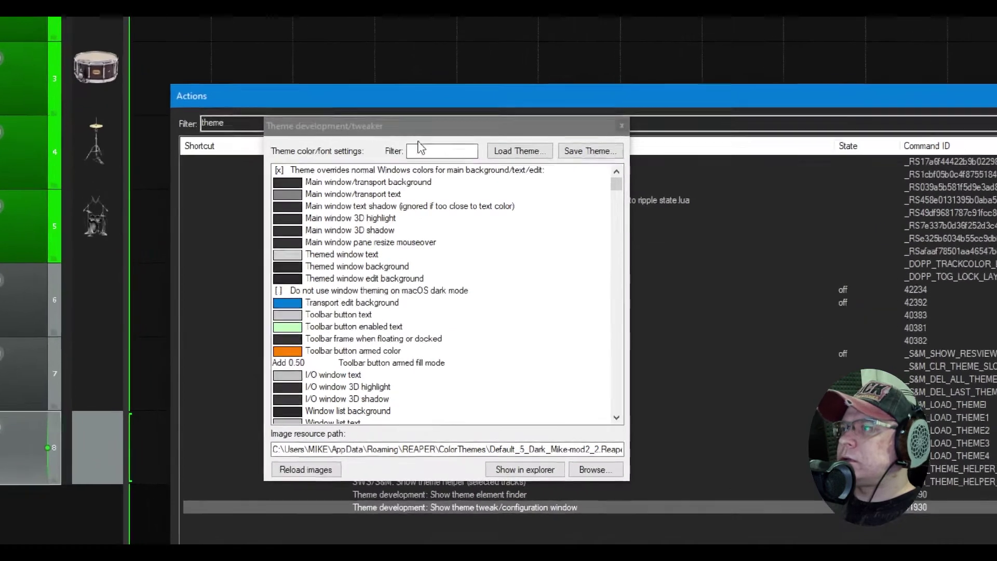
click(421, 149)
text(font)
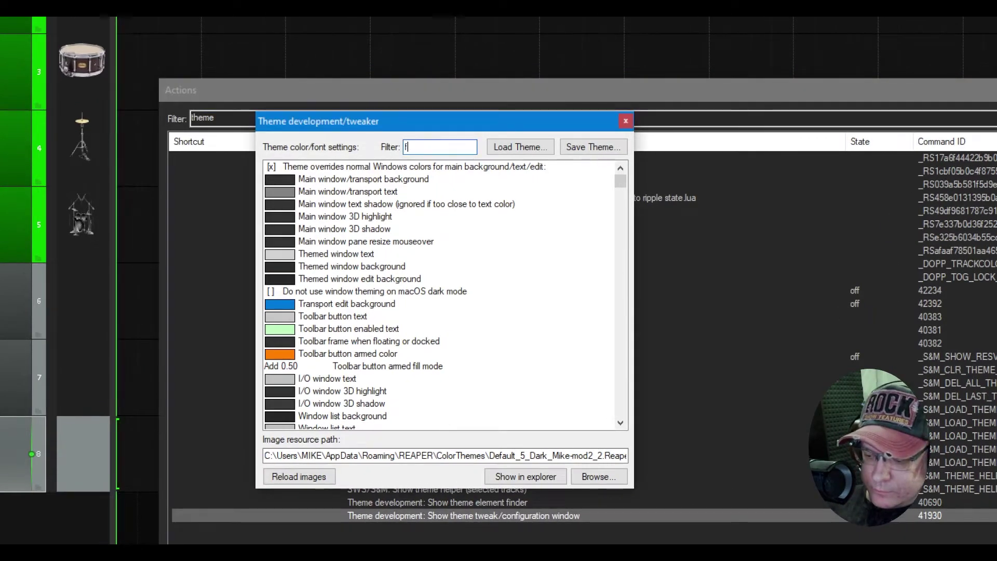
scroll(442, 296, down, 1)
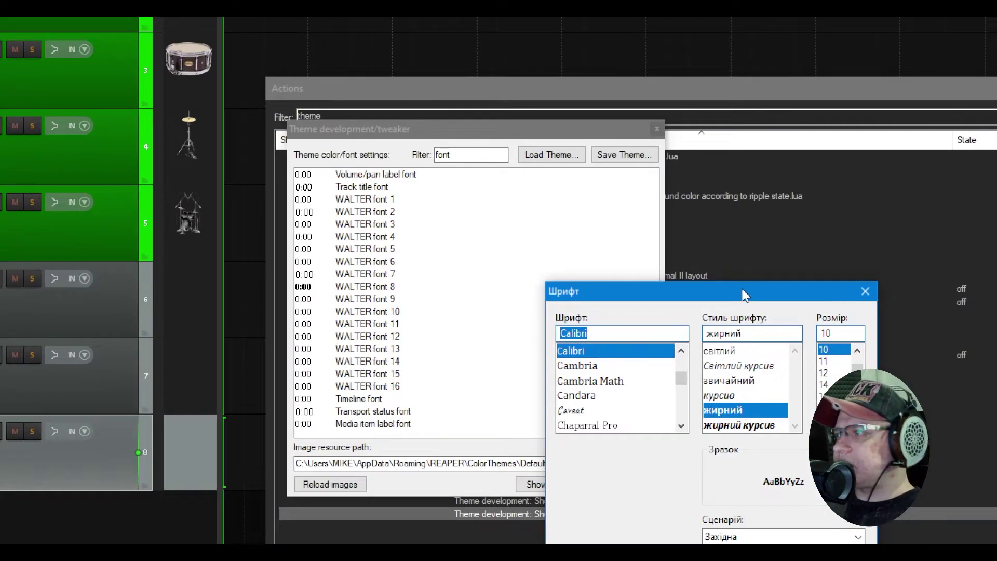
drag(744, 289, 505, 233)
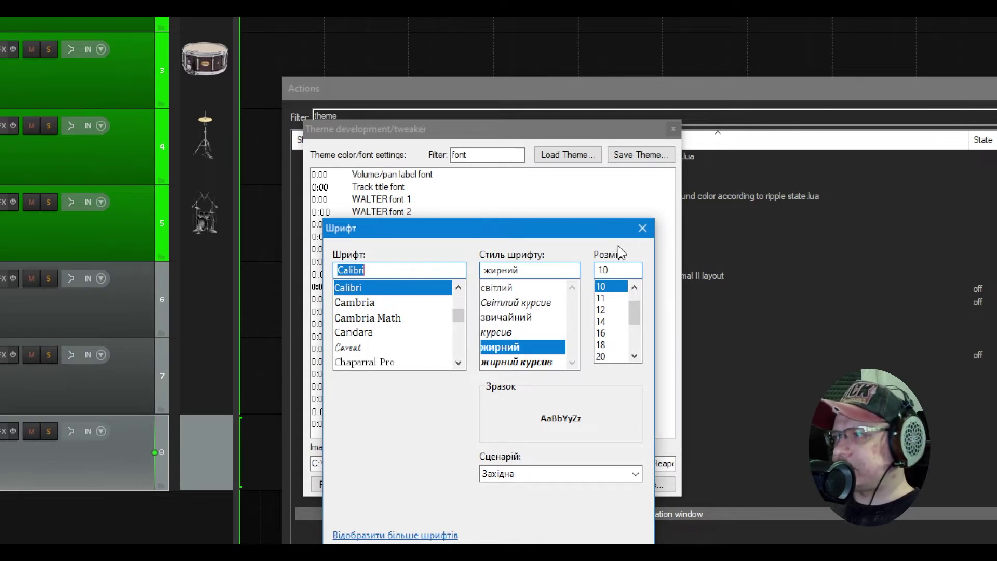
click(642, 228)
click(673, 138)
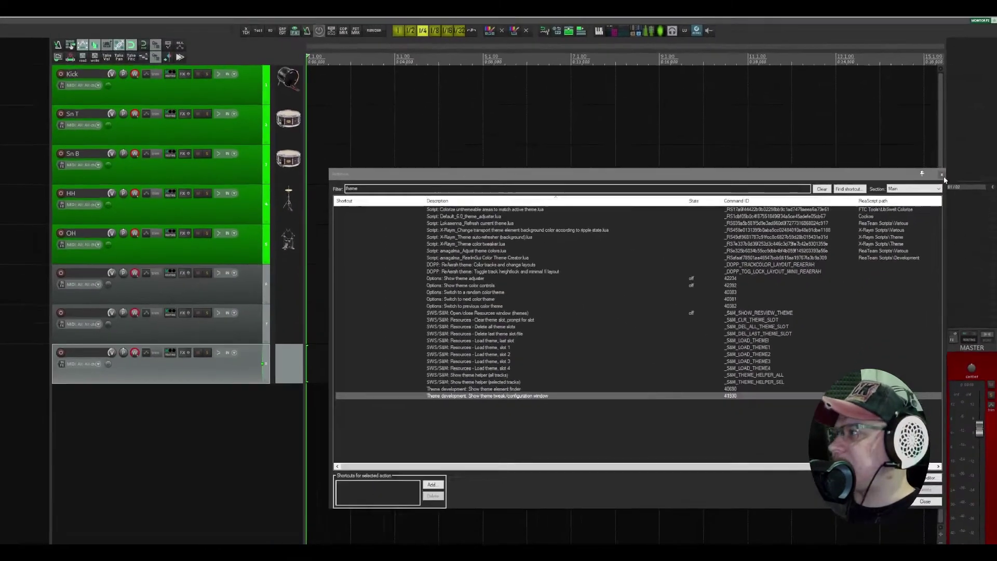
click(891, 160)
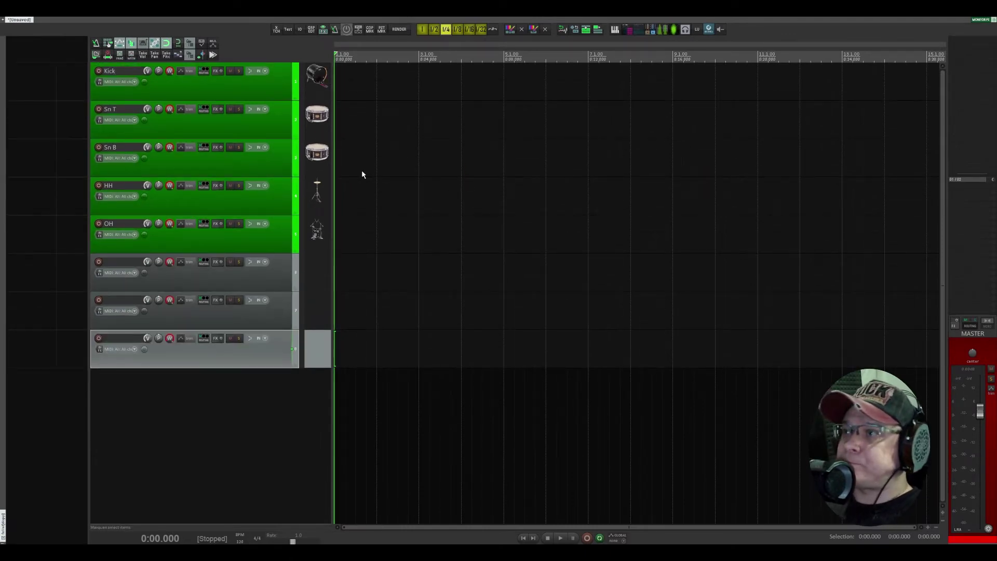
Step: Select the Sn T track and explore its track layout menu
click(324, 133)
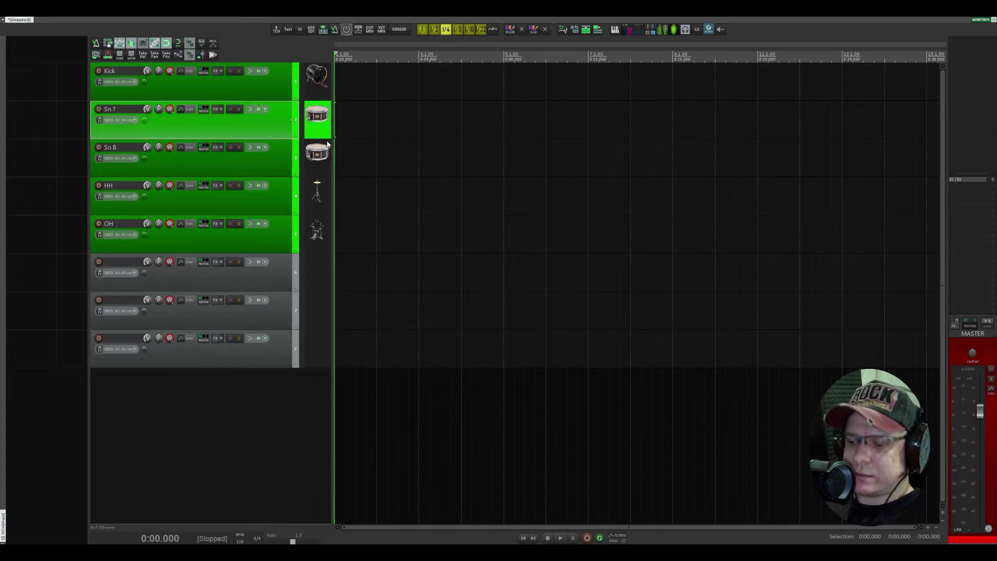
right_click(269, 135)
mouse_move(338, 263)
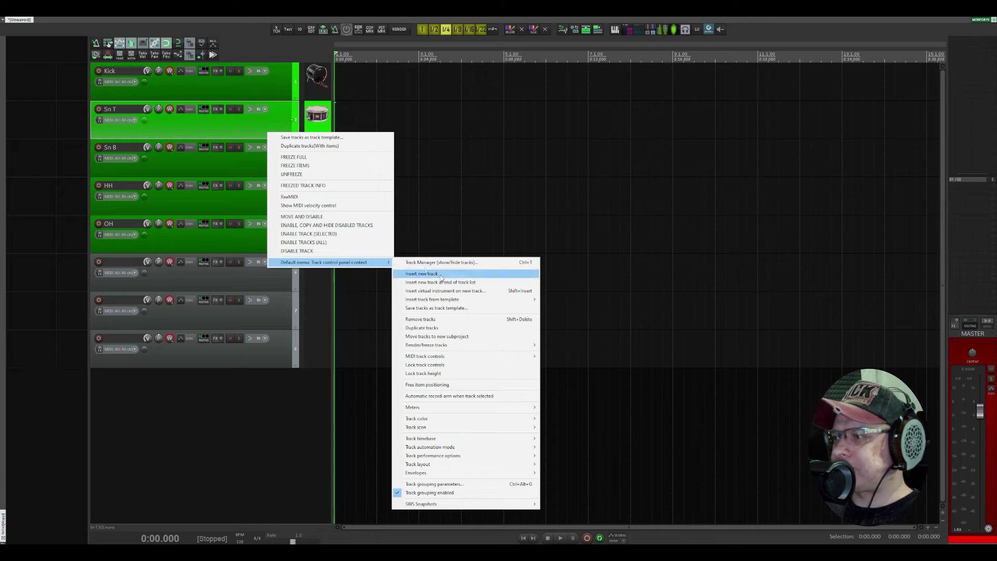
mouse_move(503, 466)
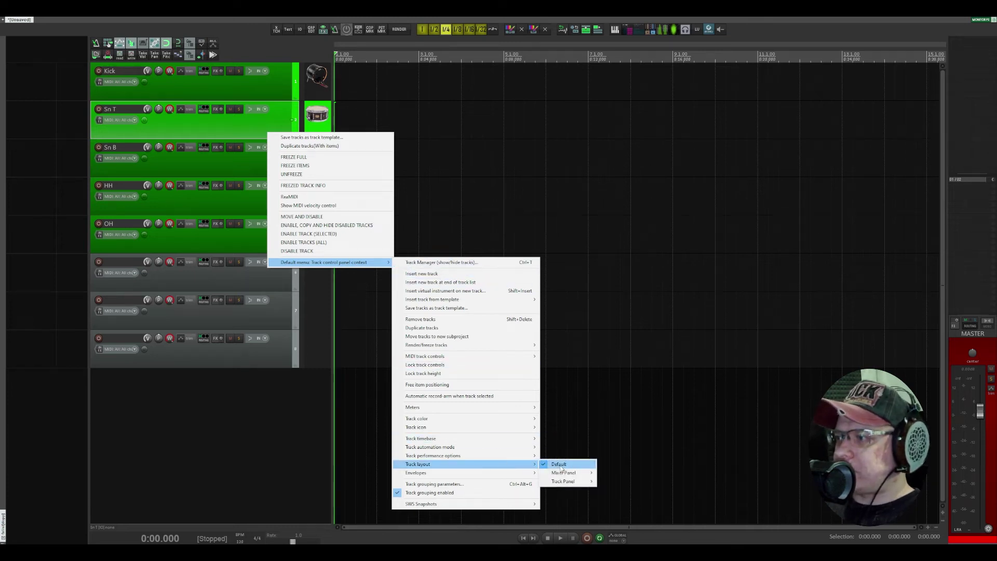
mouse_move(575, 482)
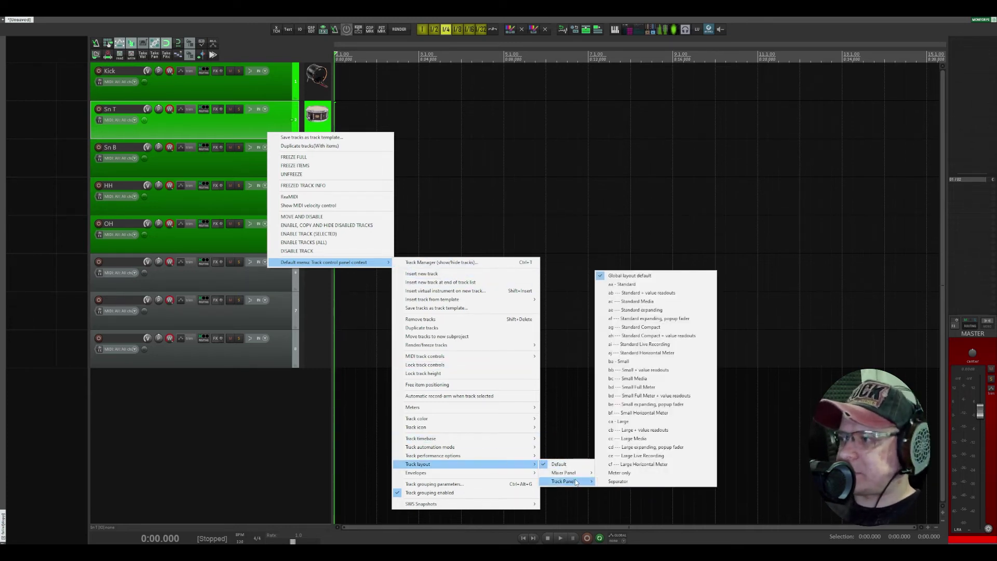
key(Escape)
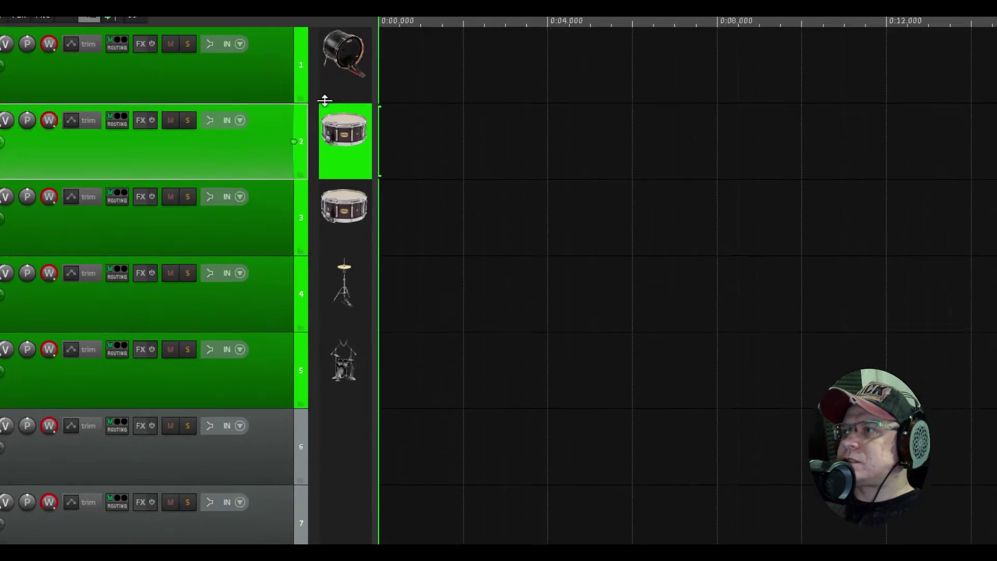
Step: Give Sn T the 'cf --- Large Horizontal Meter' track panel layout
right_click(264, 175)
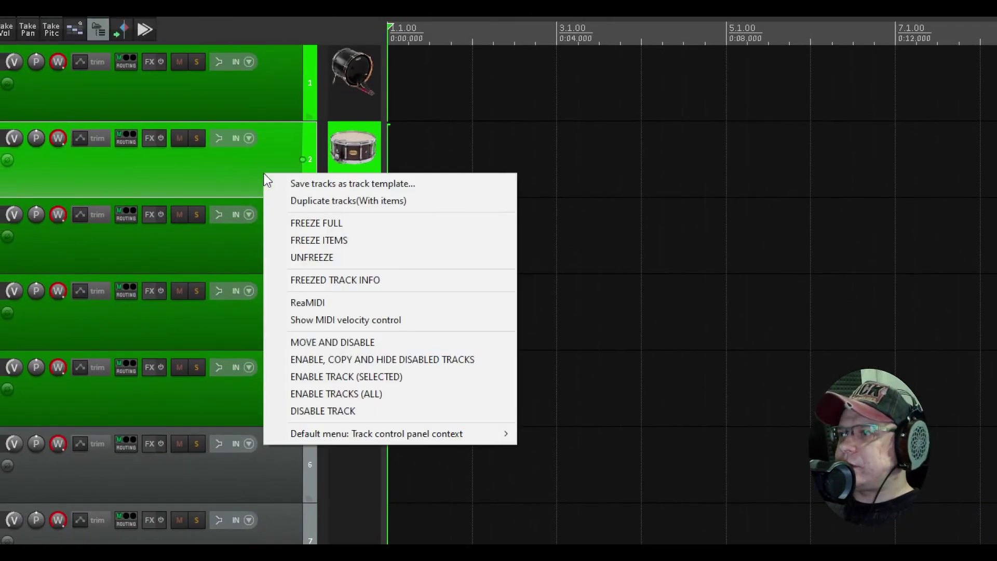
mouse_move(507, 434)
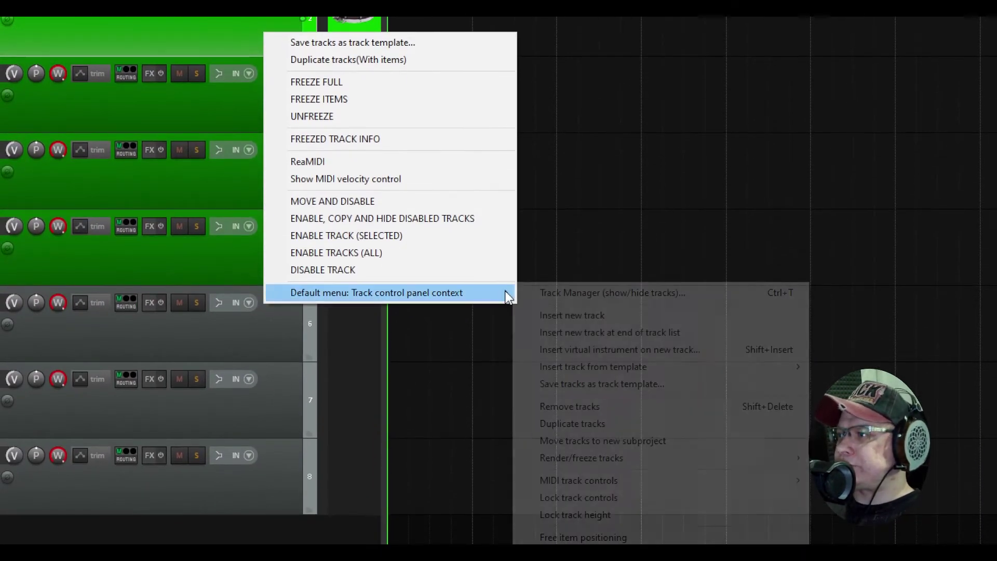
mouse_move(735, 431)
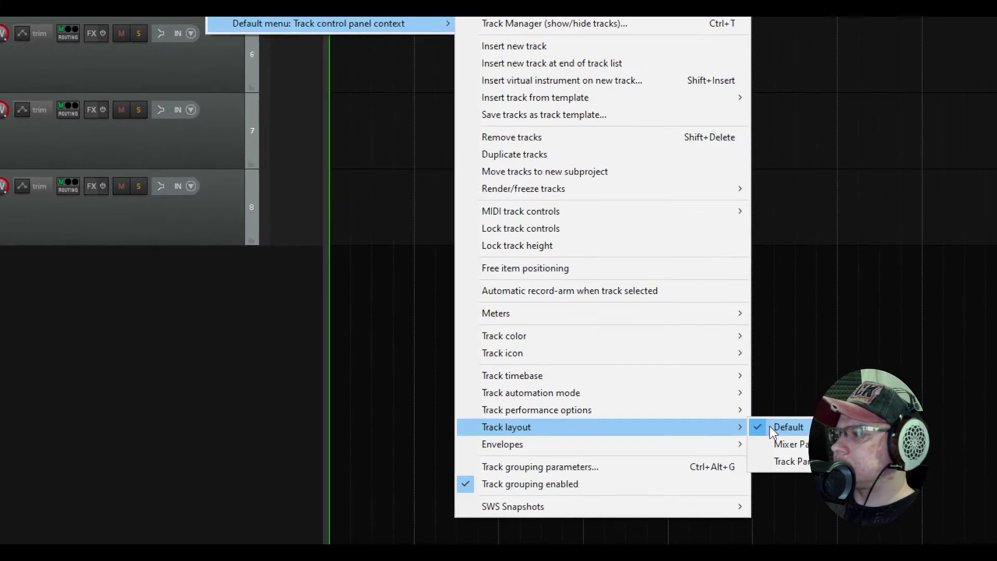
mouse_move(790, 462)
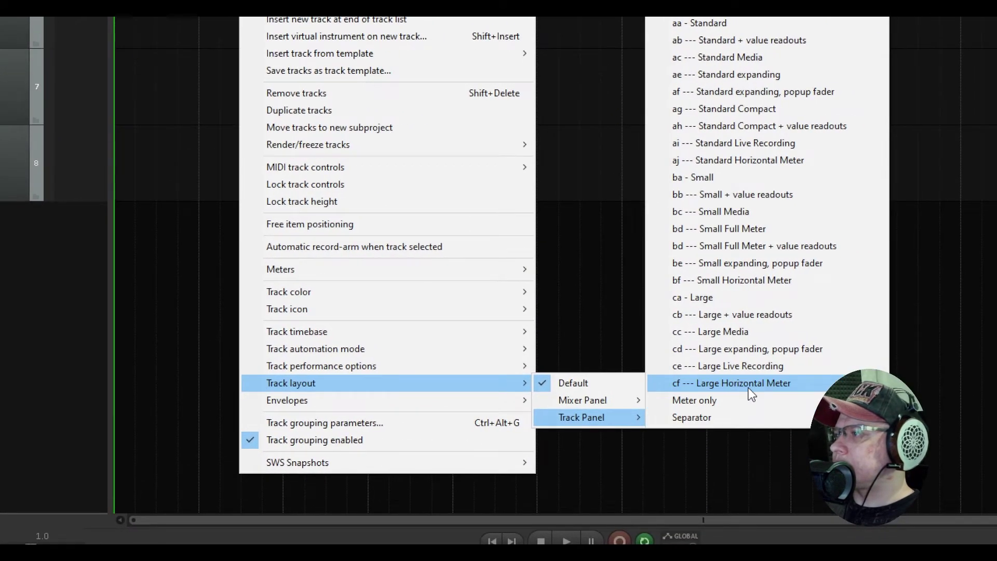
click(748, 383)
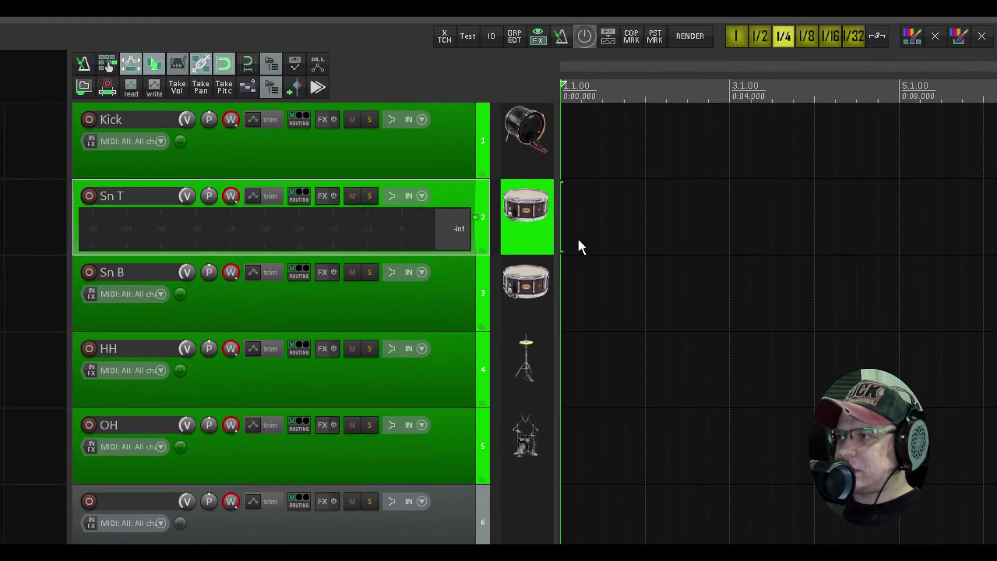
scroll(642, 230, up, 1)
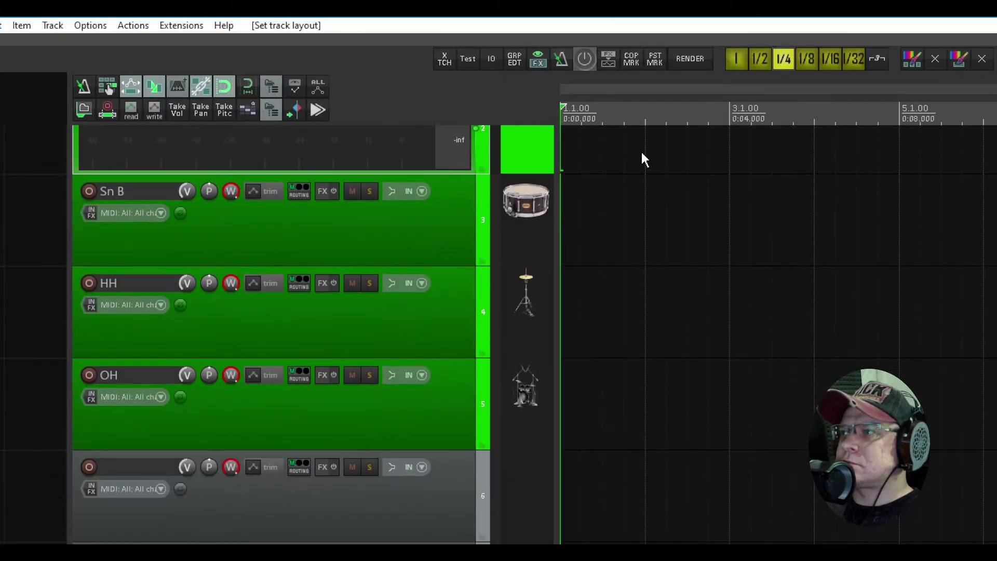
scroll(647, 89, up, 2)
scroll(659, 261, down, 4)
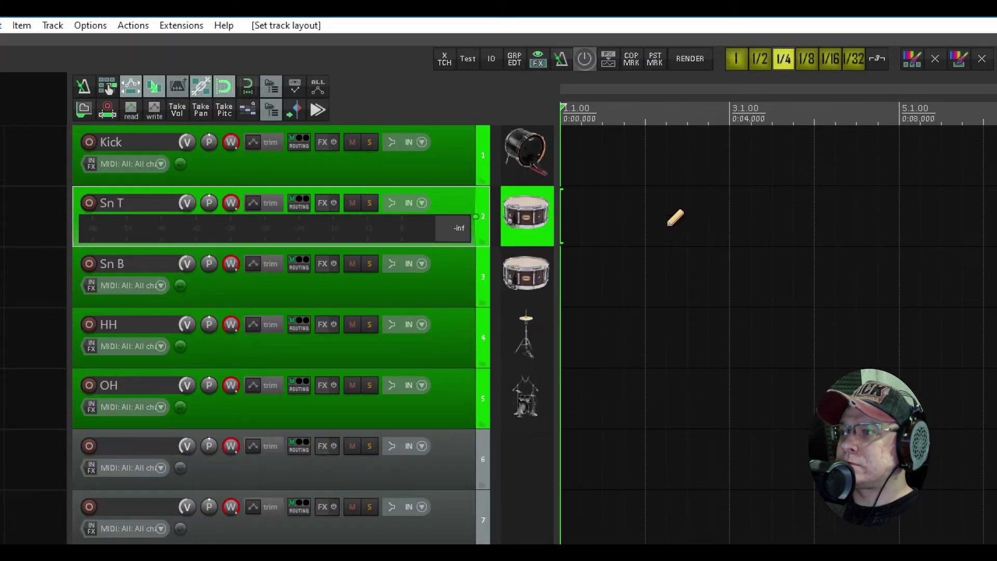
scroll(675, 218, up, 3)
scroll(670, 236, up, 1)
scroll(675, 237, down, 1)
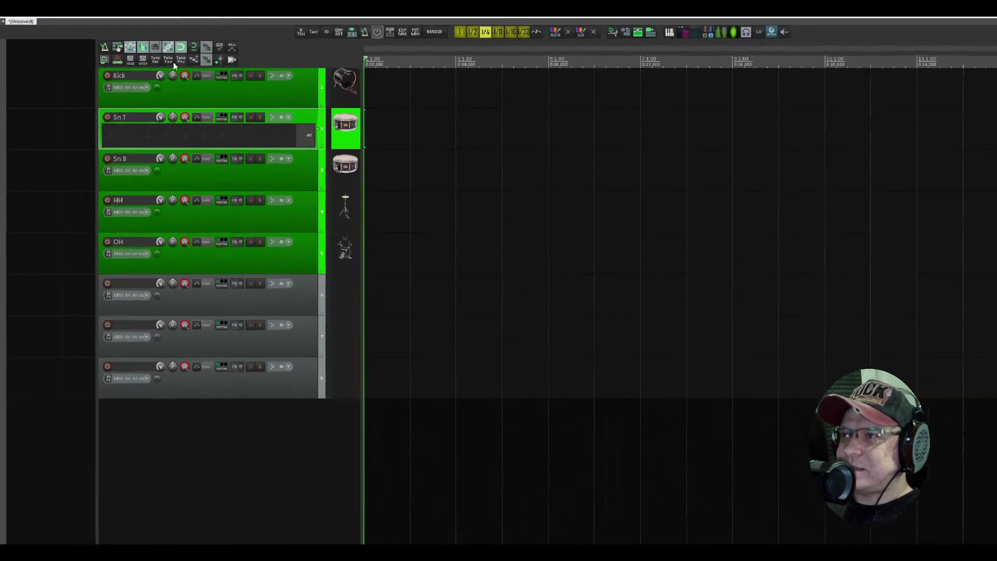
Step: Open Extensions > Auto Color/Icon/Layout and scroll through its track-name rules
click(148, 13)
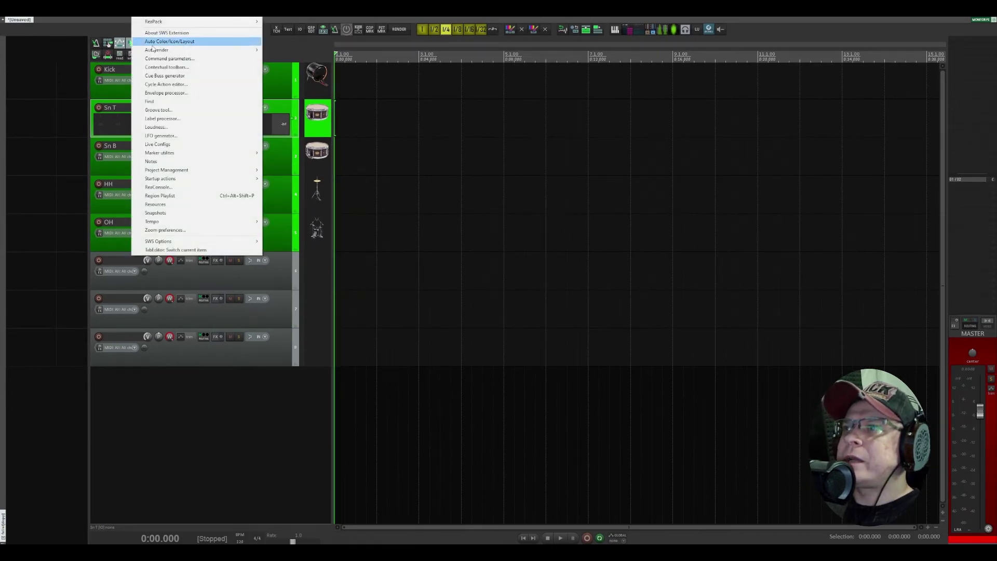
click(161, 42)
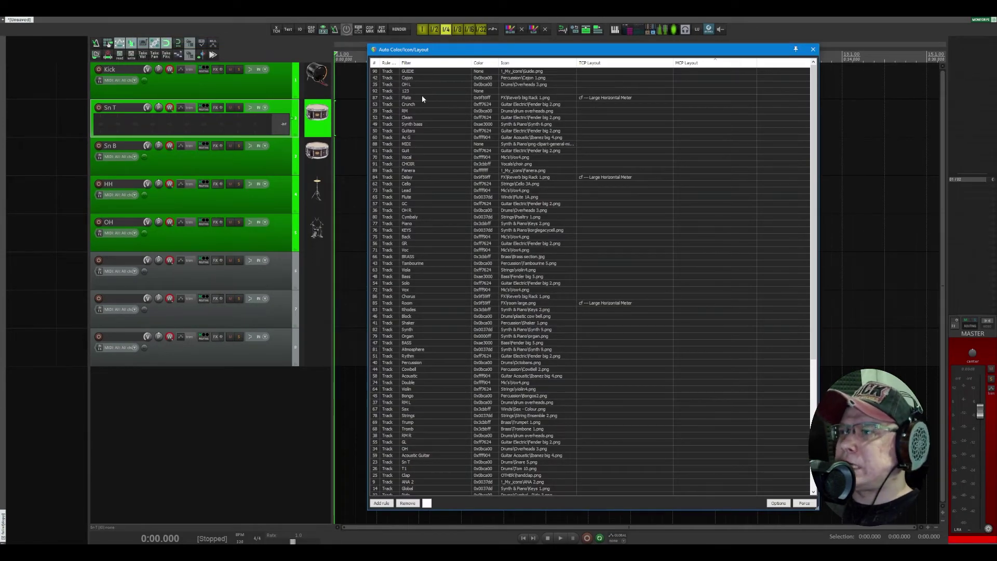
drag(434, 50, 445, 52)
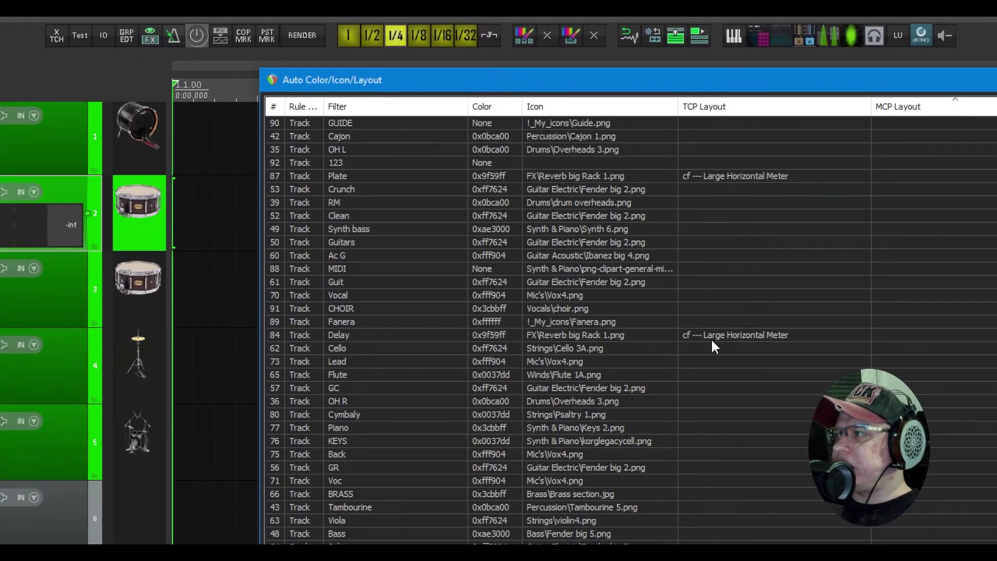
scroll(712, 205, down, 9)
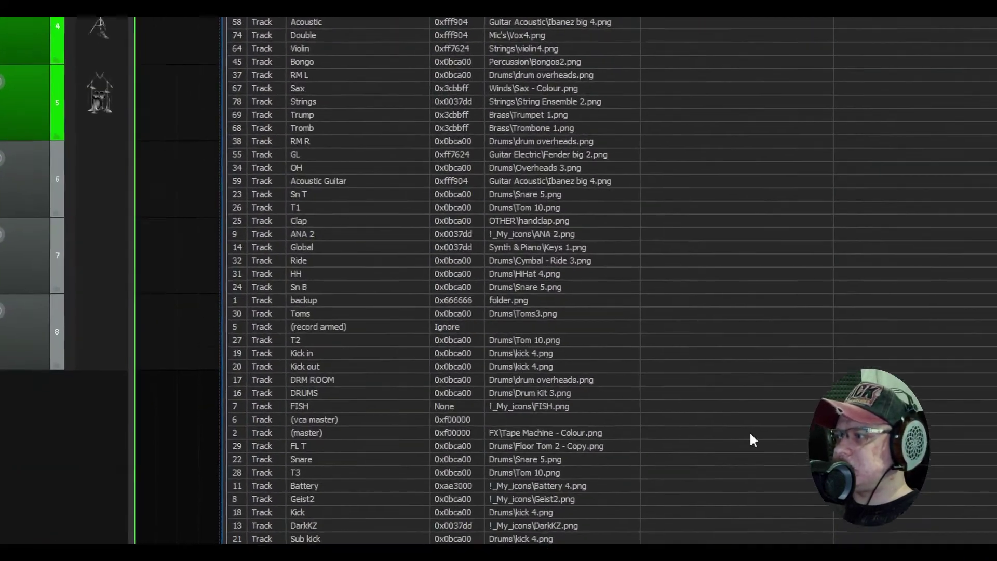
scroll(727, 246, up, 6)
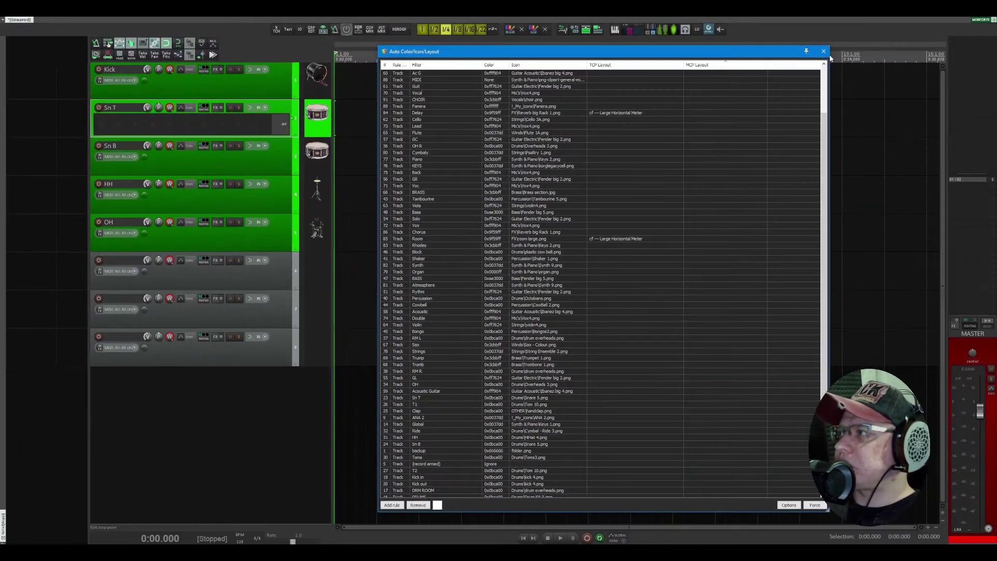
Step: Close the rules window and reset Sn T's track panel layout to Global layout default
click(817, 54)
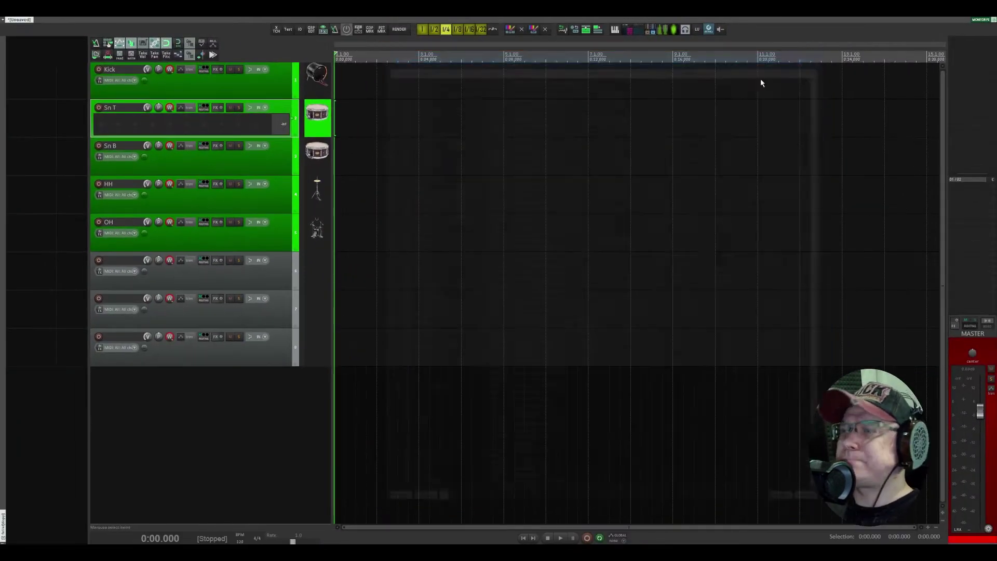
right_click(321, 118)
mouse_move(382, 246)
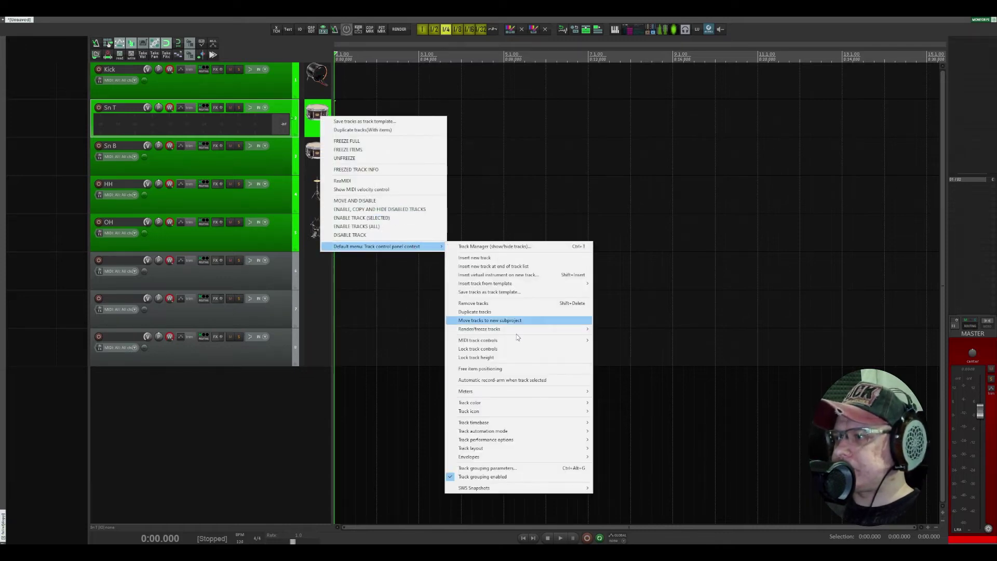
mouse_move(559, 450)
mouse_move(617, 465)
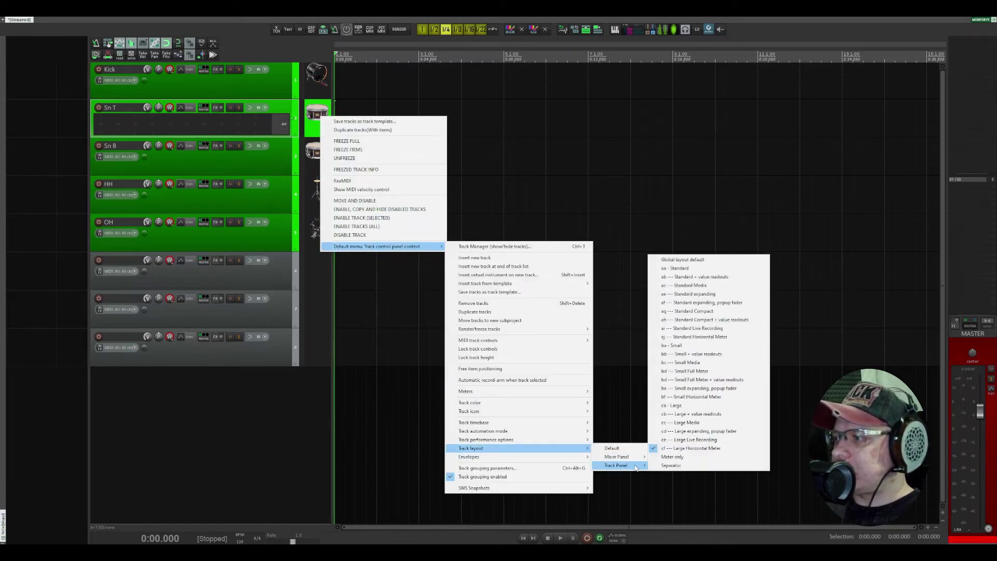
click(686, 260)
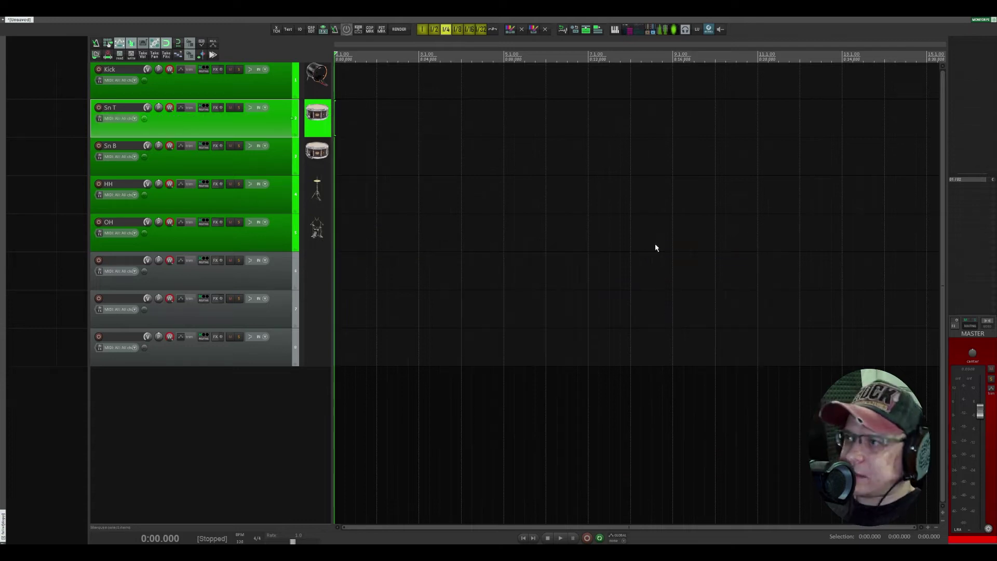
Step: Select all five drum tracks from Kick to OH
click(318, 72)
click(317, 229)
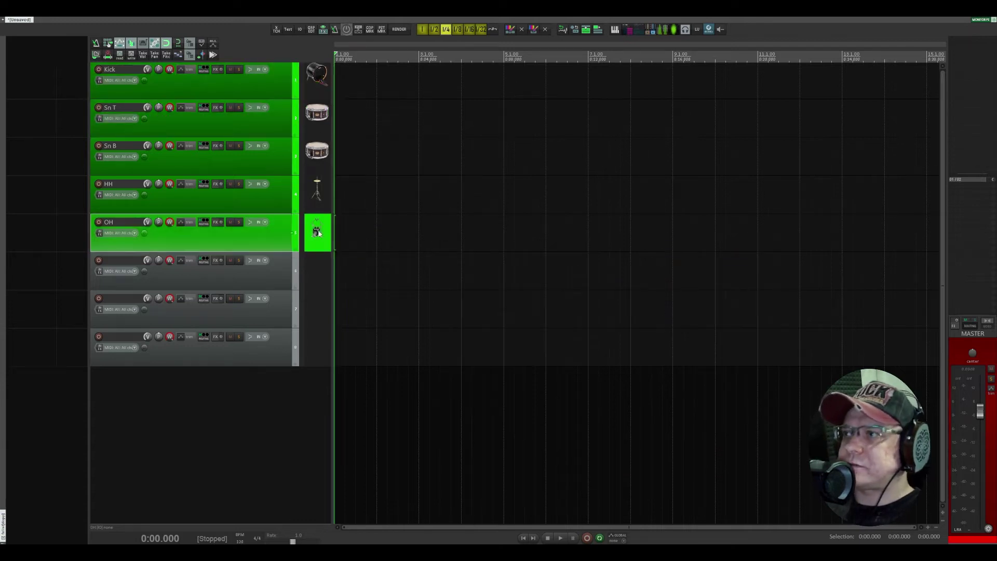
click(318, 86)
shift+click(321, 230)
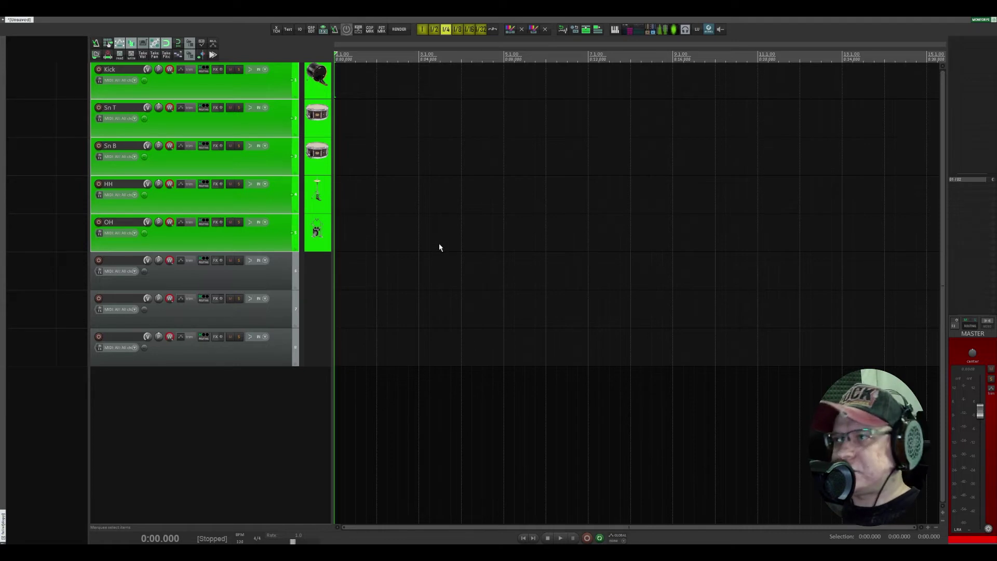
scroll(442, 237, up, 1)
scroll(430, 221, up, 2)
scroll(430, 221, up, 2)
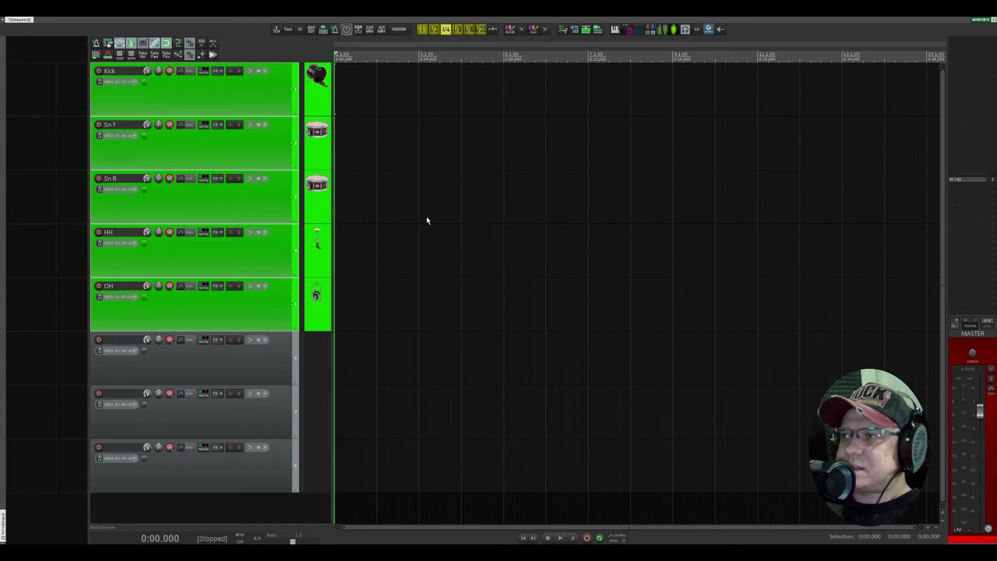
Step: Insert a new top track and name it Drum Bus
key(ctrl+t)
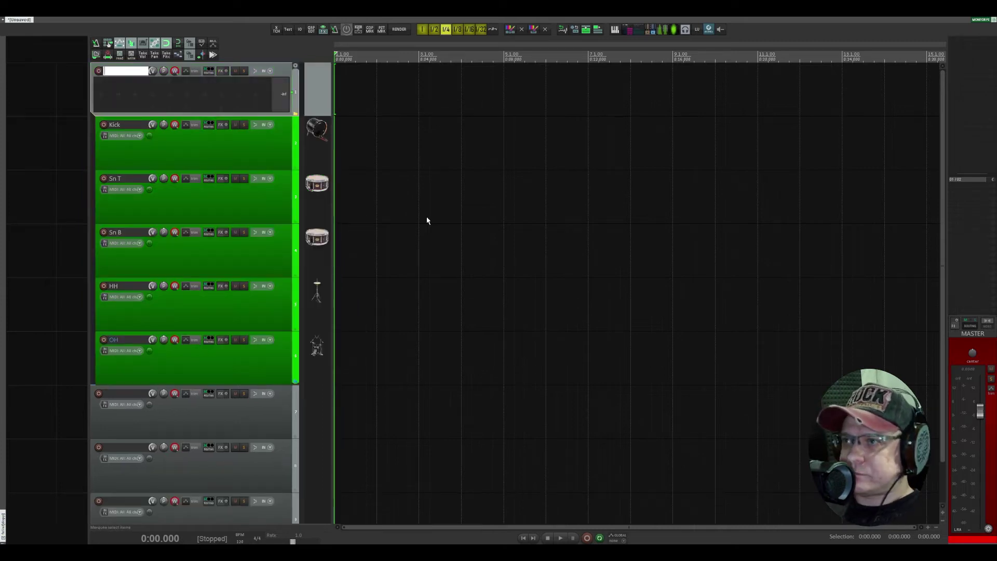
key(Return)
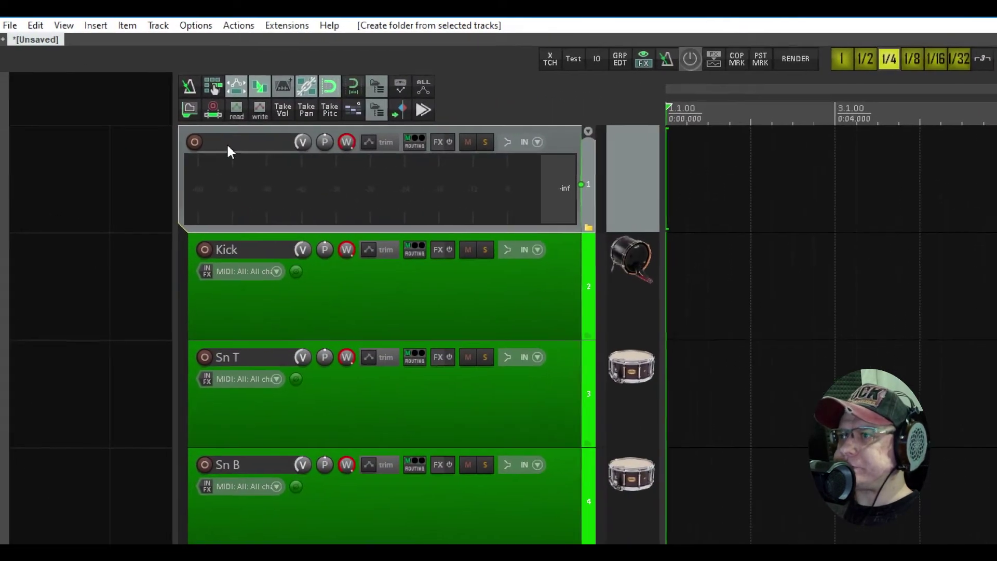
double_click(146, 88)
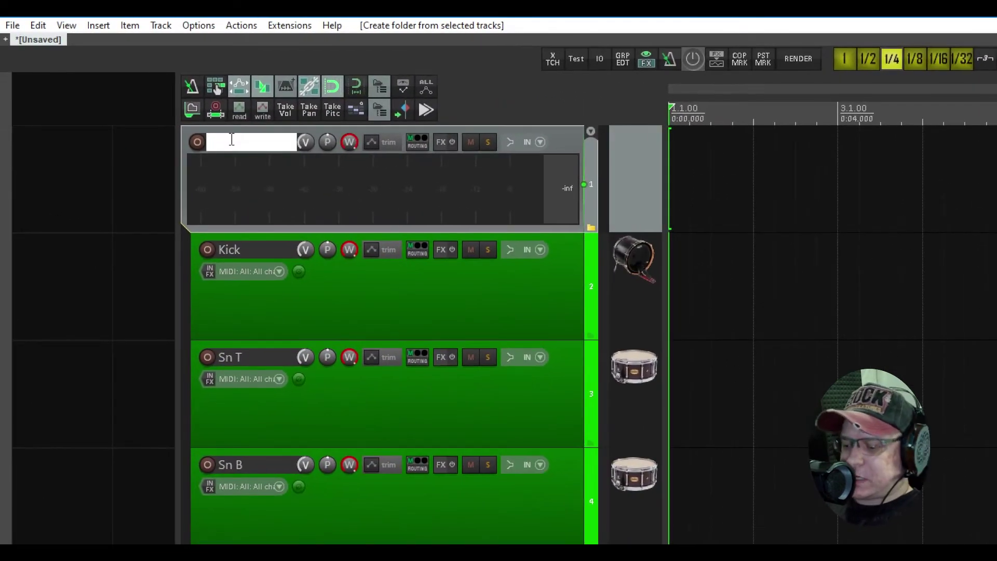
text(Drum Bus)
key(Return)
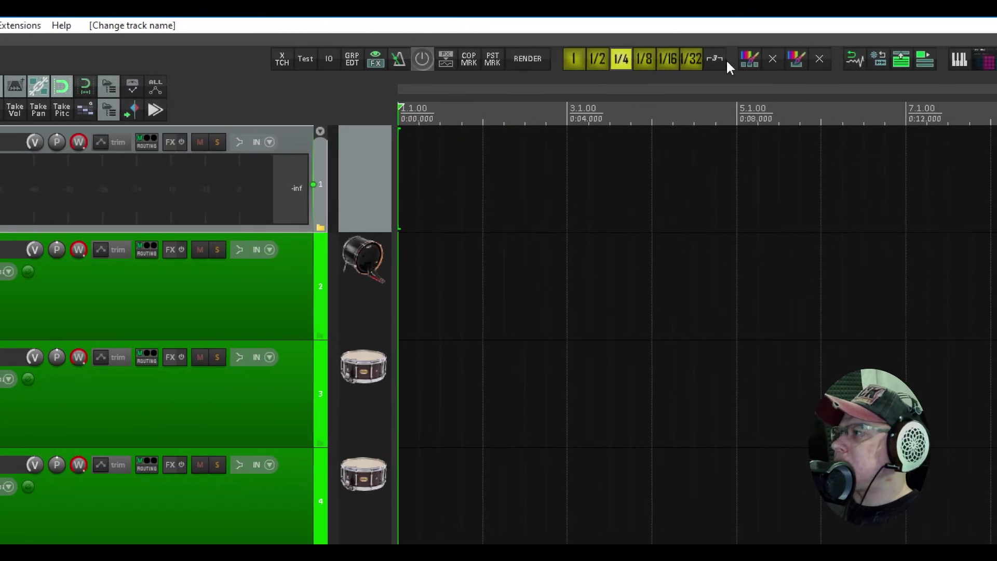
Step: Colour the Drum Bus track green from the colour panel
click(741, 62)
click(595, 76)
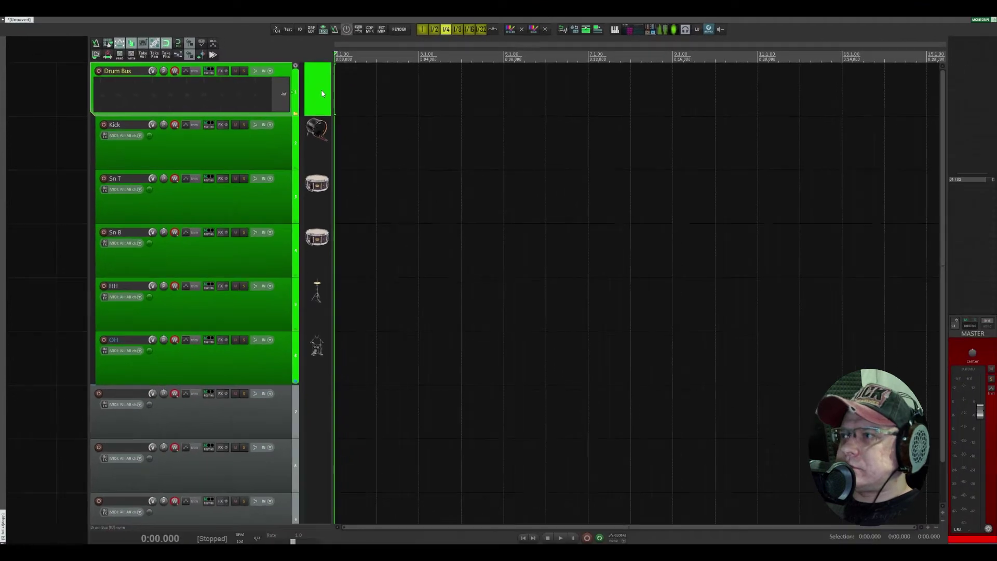
scroll(416, 203, down, 2)
Step: Add three tracks at the end and name them Room, Plate and Delay
click(314, 329)
key(ctrl+t)
key(ctrl+t)
key(ctrl+t)
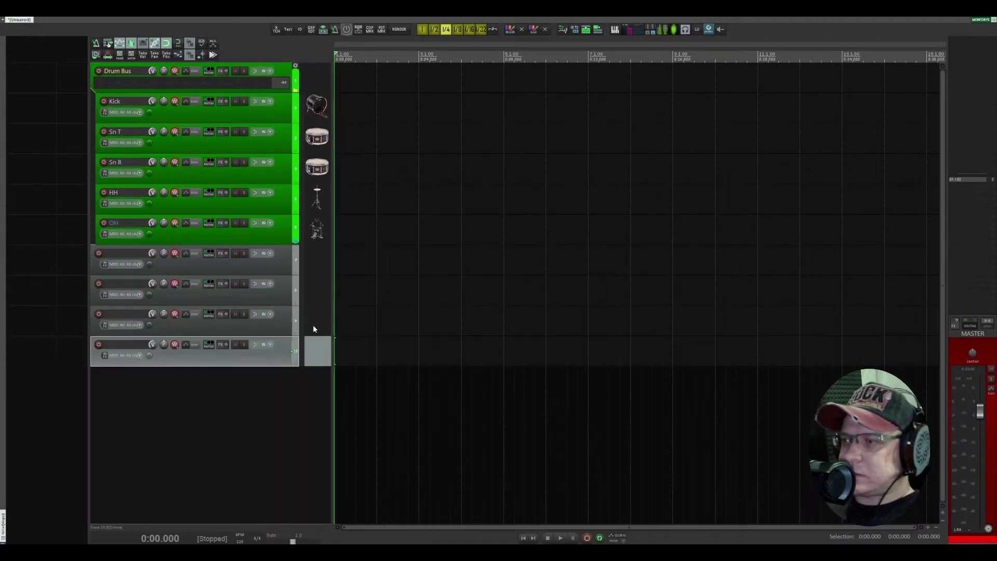
click(281, 359)
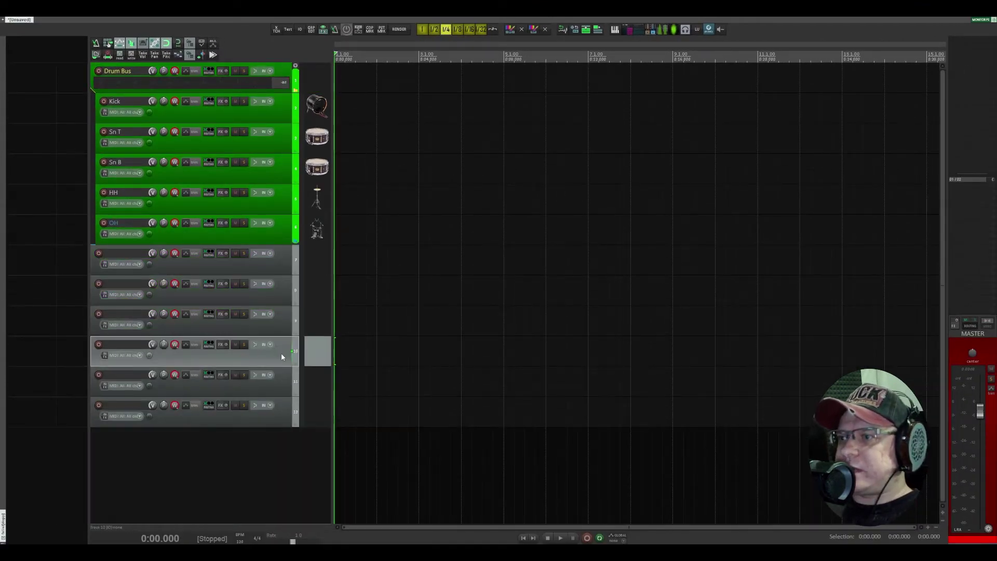
double_click(128, 345)
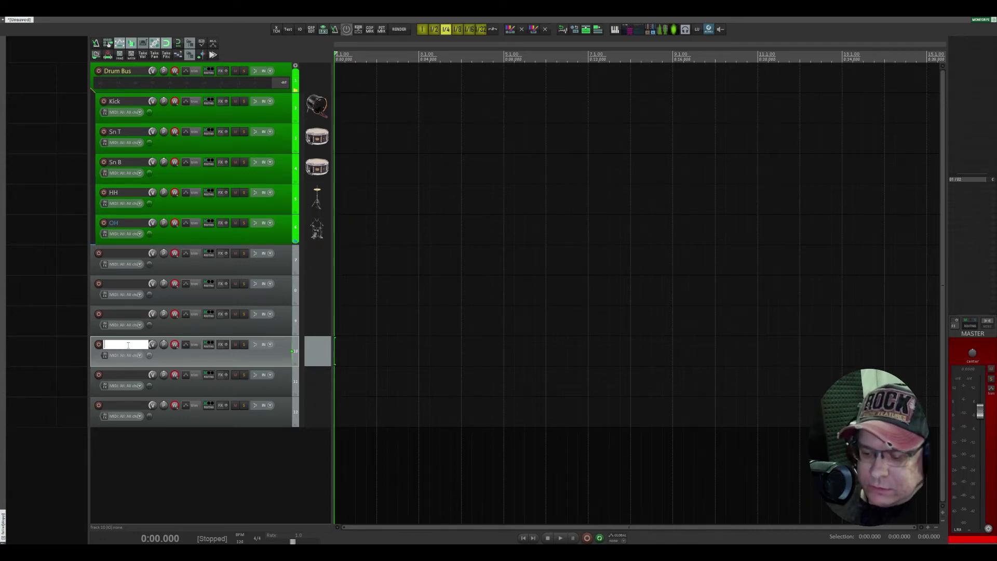
text(ll)
key(Tab)
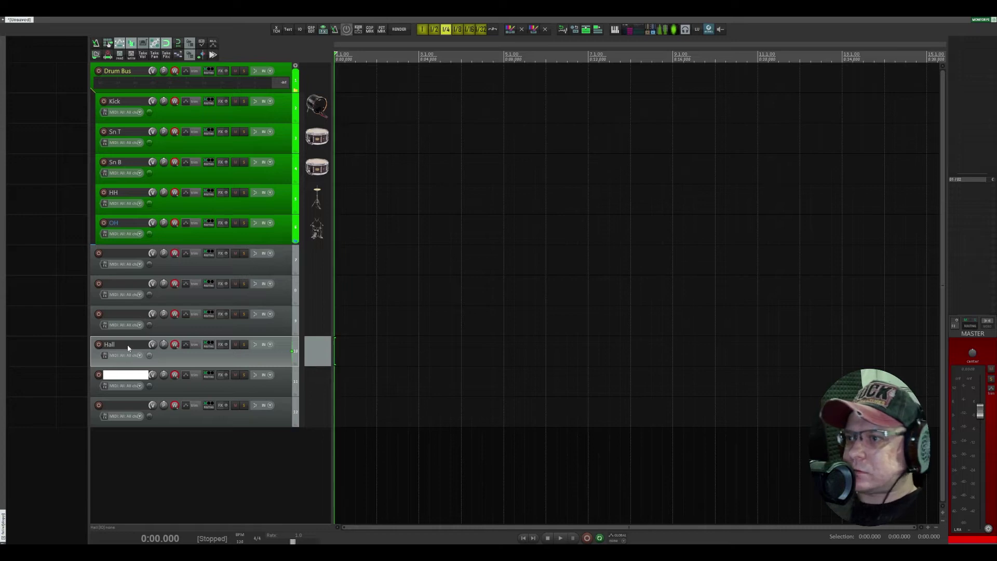
double_click(126, 344)
text(Room)
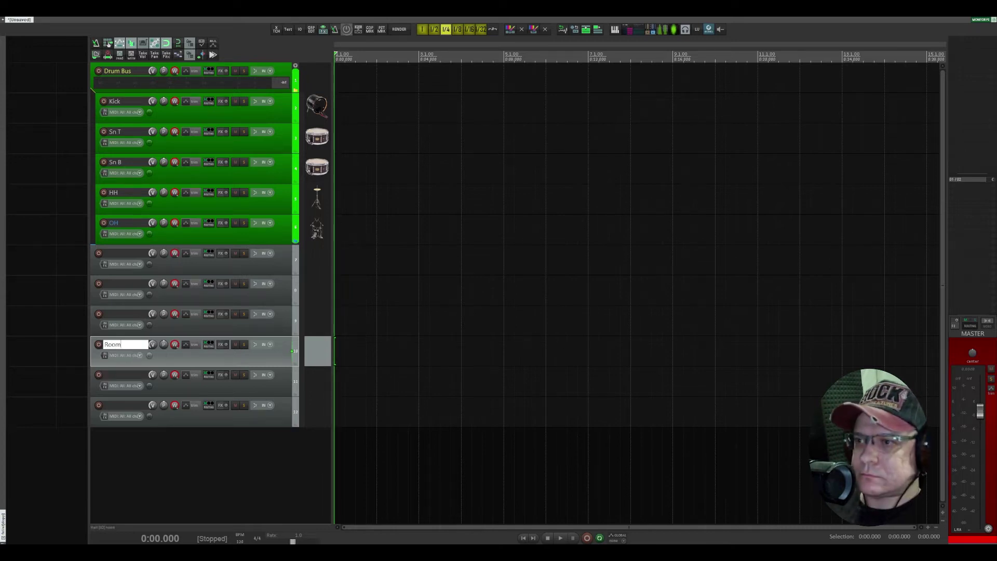
key(Tab)
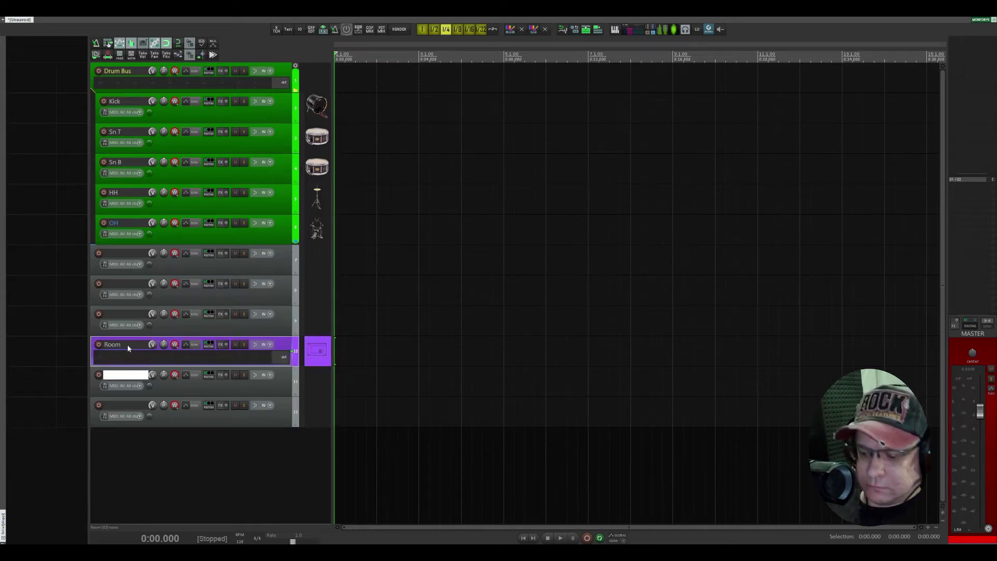
text(Plate)
key(Tab)
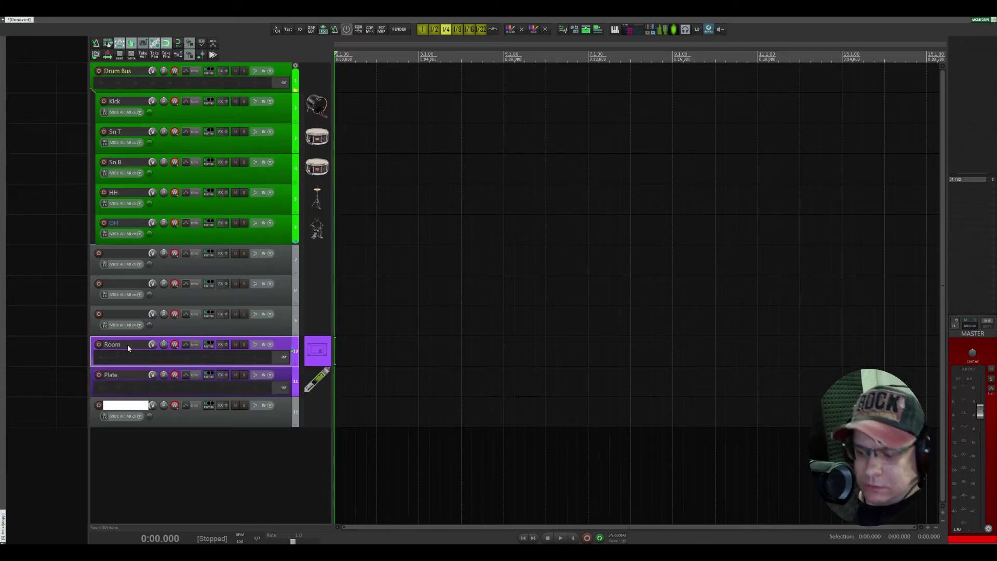
text(Delay)
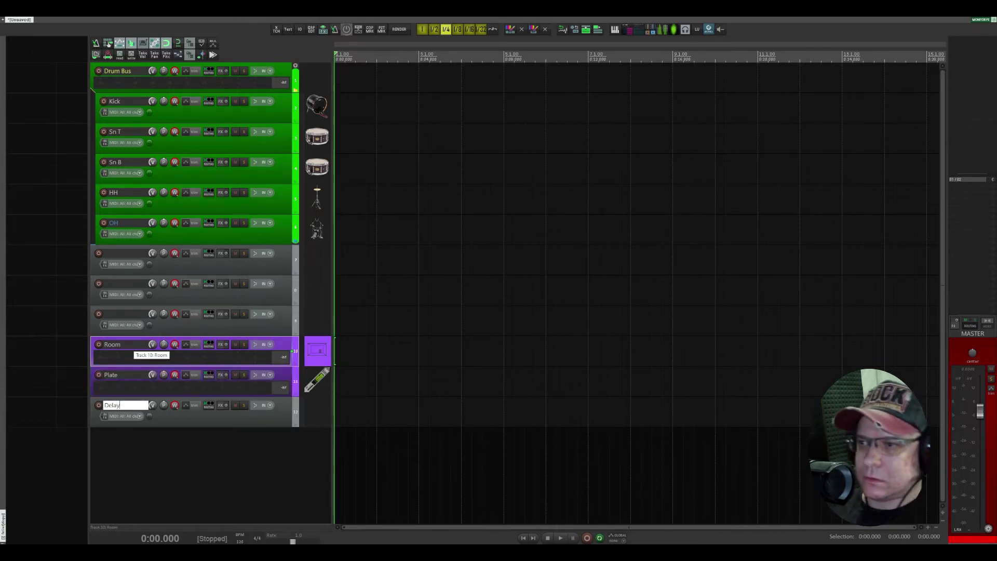
key(Return)
Step: Move tracks 8 and 9 into track 7's folder and rename track 7 Guitar
click(277, 284)
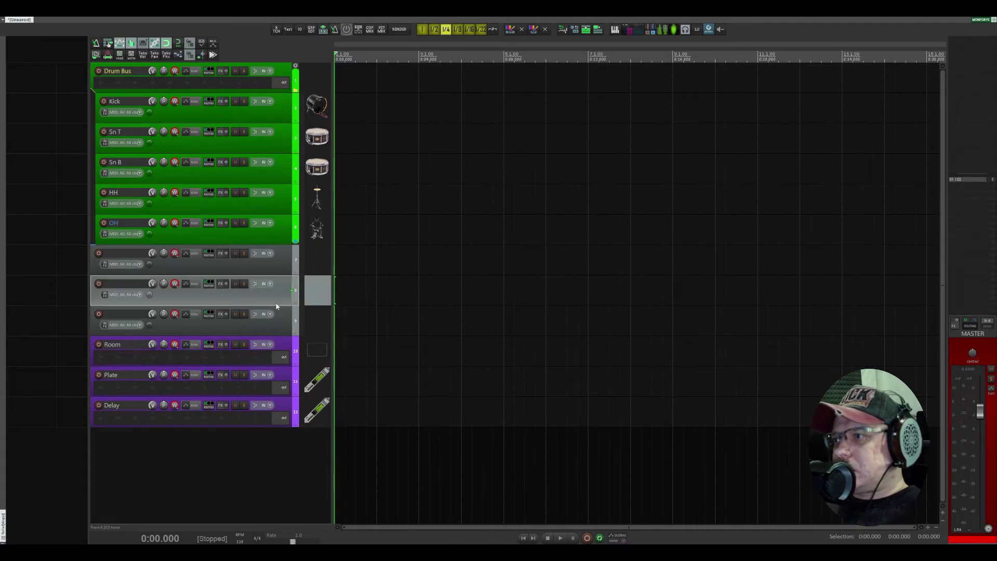
shift+click(277, 314)
drag(282, 298, 286, 261)
click(285, 255)
double_click(126, 251)
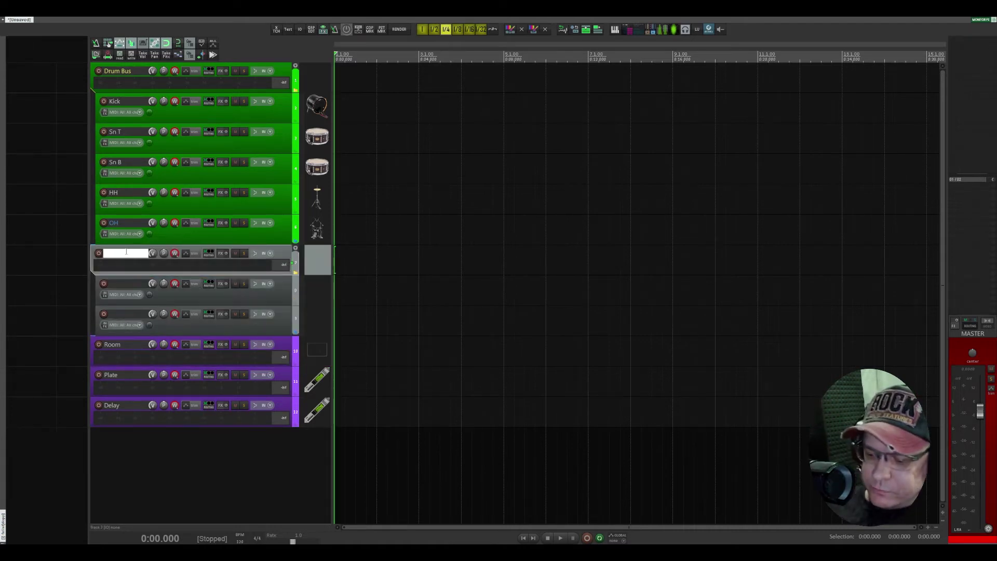
text(Guitar)
key(Return)
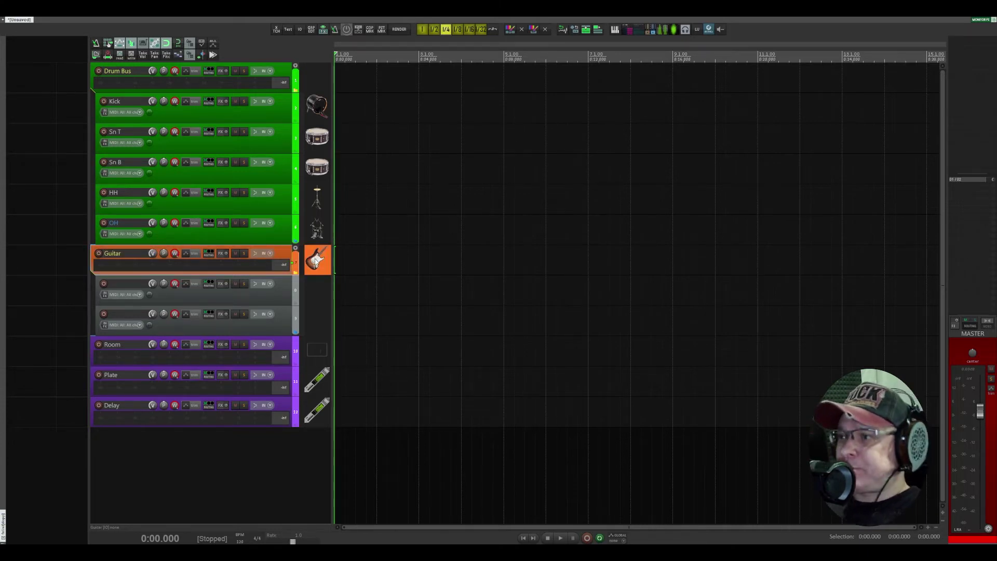
Step: Collapse the Guitar and Drum Bus folders with the F shortcut
scroll(390, 283, down, 2)
scroll(394, 273, up, 2)
key(f)
scroll(336, 180, up, 3)
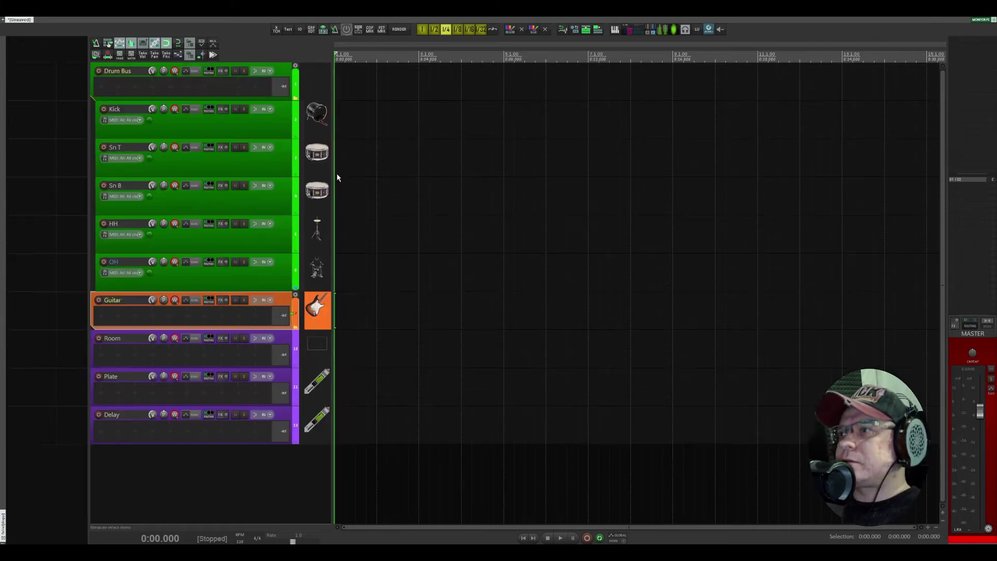
click(318, 87)
key(f)
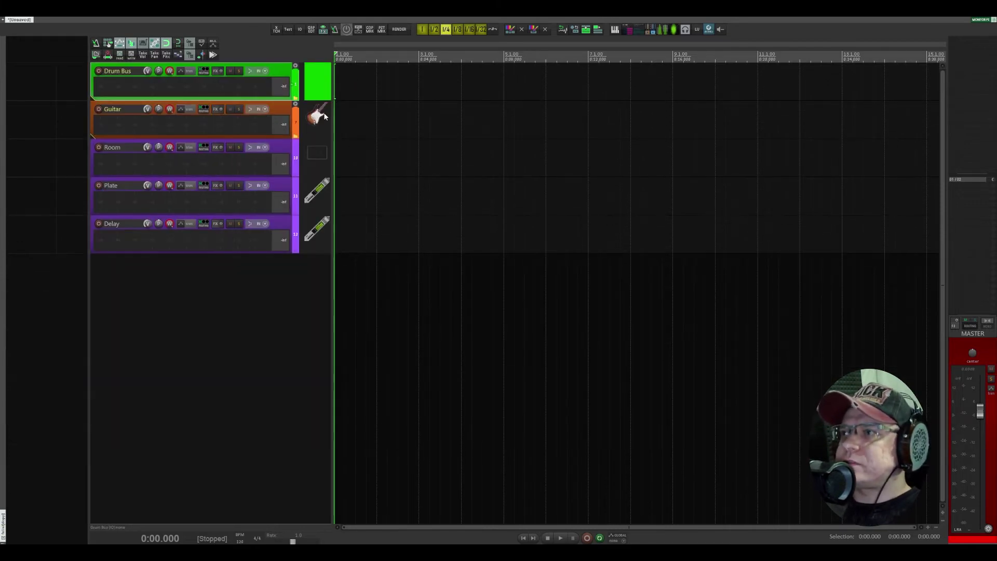
Step: Click through the top-level tracks Drum Bus, Guitar, Room, Plate and Delay
click(323, 112)
scroll(401, 157, down, 2)
scroll(404, 154, down, 1)
scroll(403, 161, up, 2)
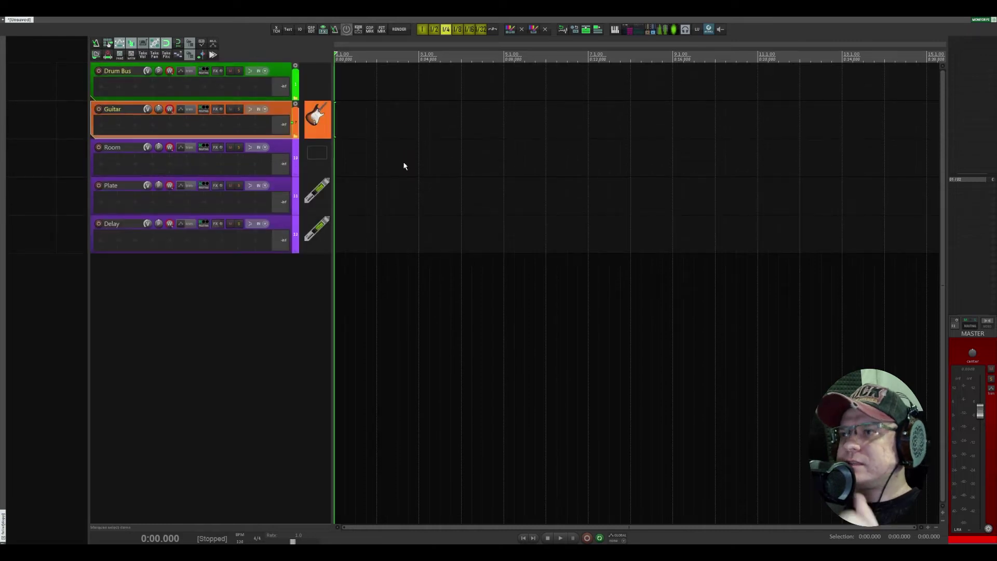
scroll(404, 165, up, 1)
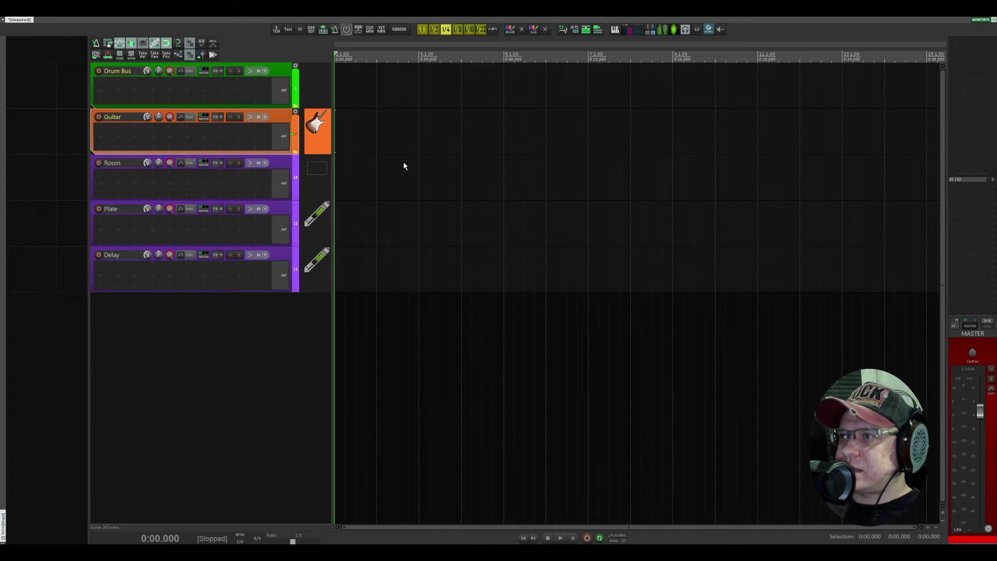
click(200, 94)
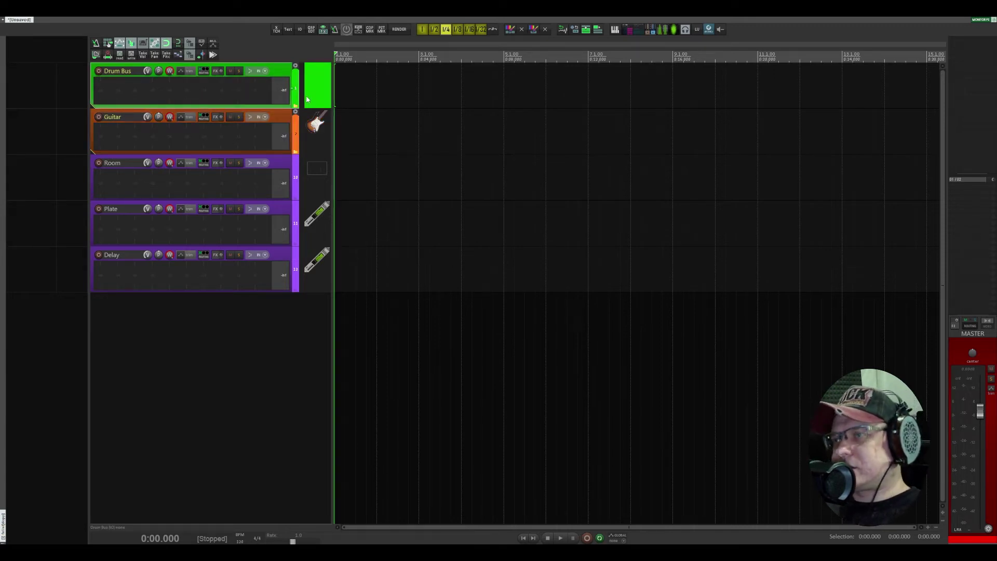
click(314, 194)
click(314, 228)
click(316, 269)
click(318, 222)
click(317, 178)
click(324, 134)
click(321, 89)
scroll(445, 200, down, 2)
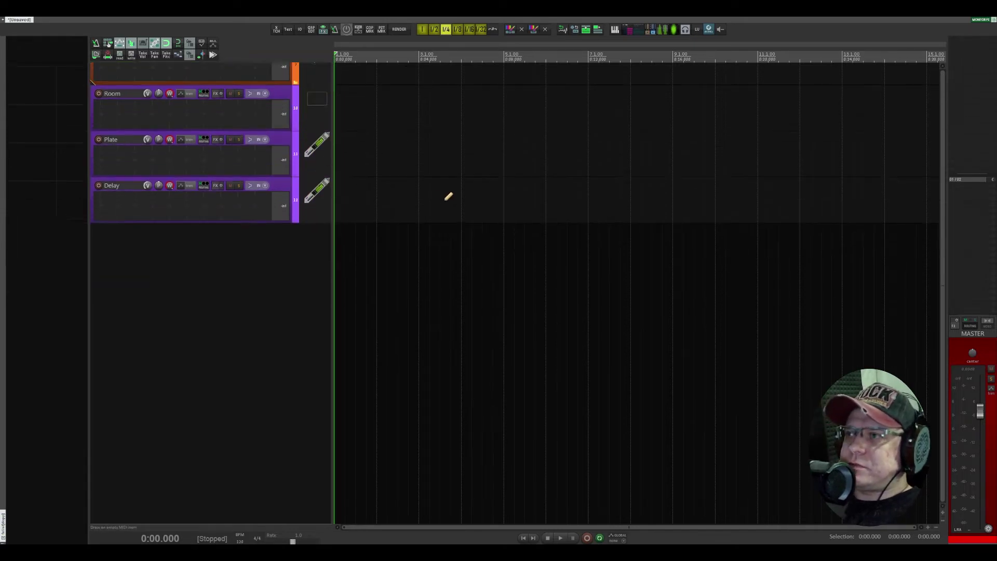
scroll(448, 196, up, 2)
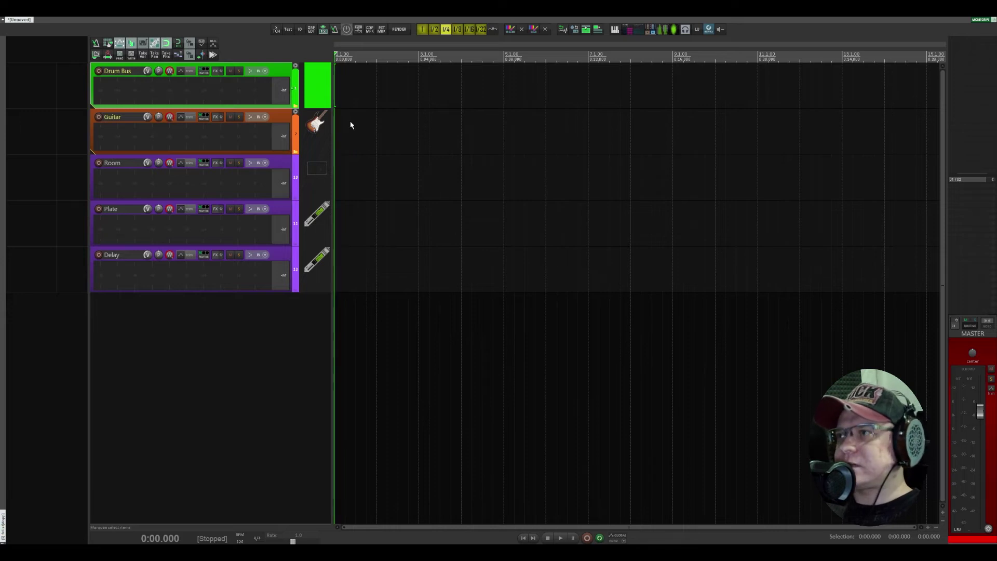
click(313, 137)
click(314, 98)
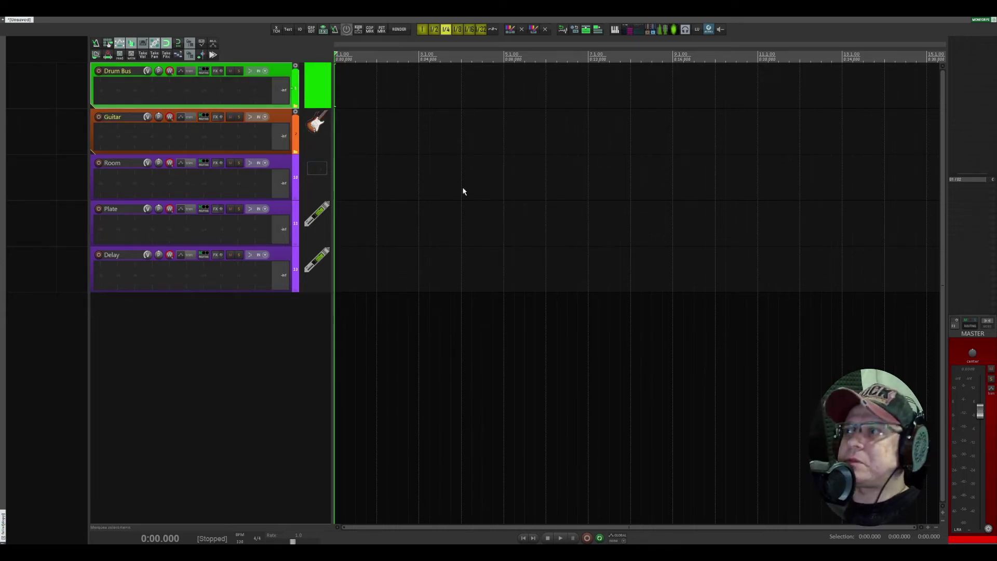
Step: Select the Room track and zoom vertically until the five track rows grow taller
scroll(430, 190, up, 1)
key(super)
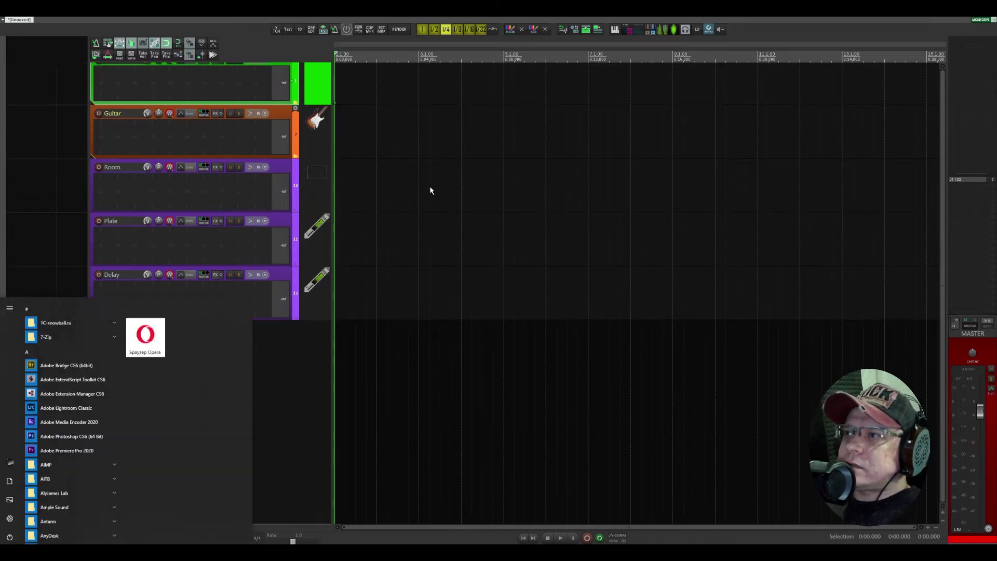
click(430, 191)
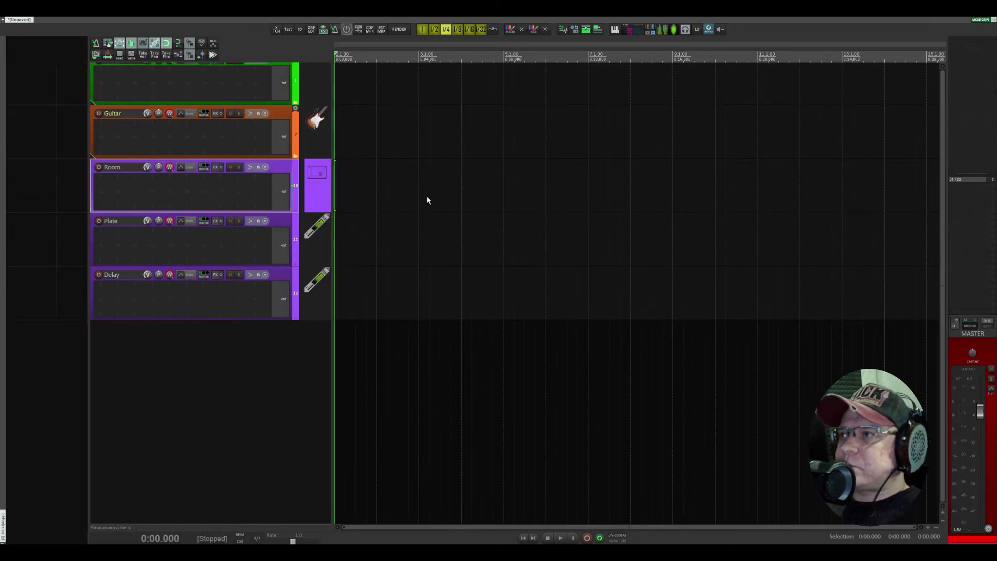
scroll(430, 198, down, 2)
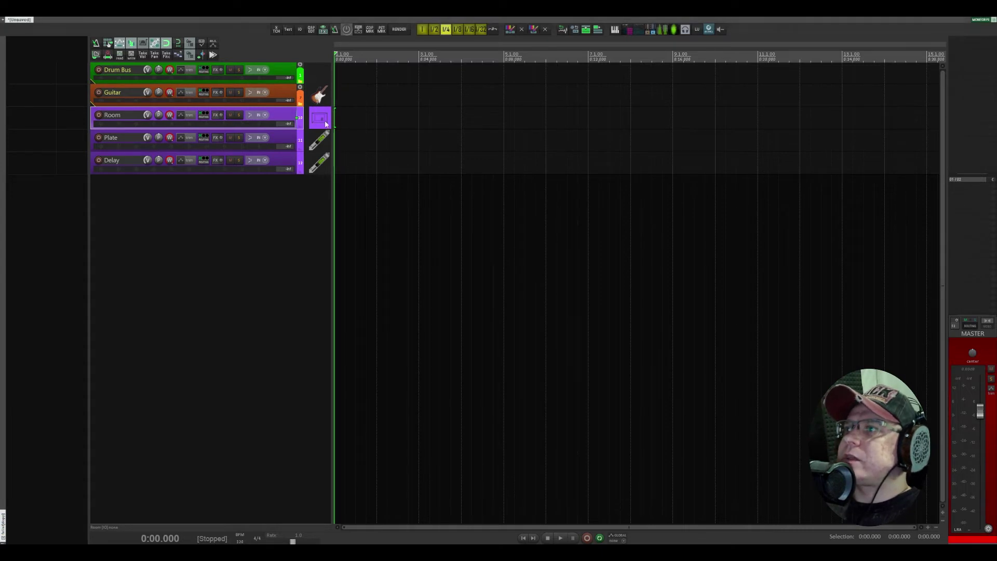
scroll(401, 99, down, 2)
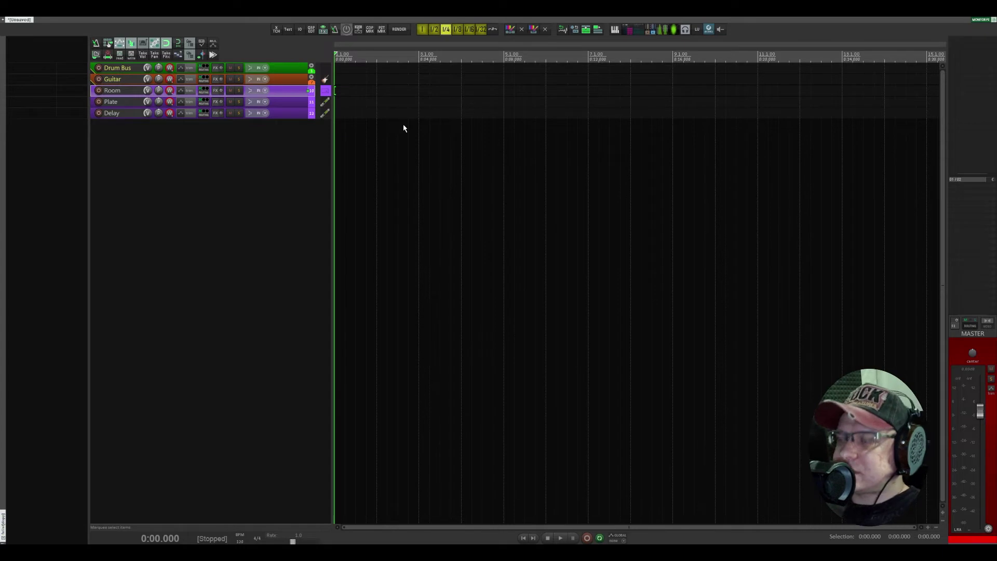
scroll(404, 122, up, 3)
scroll(416, 117, up, 2)
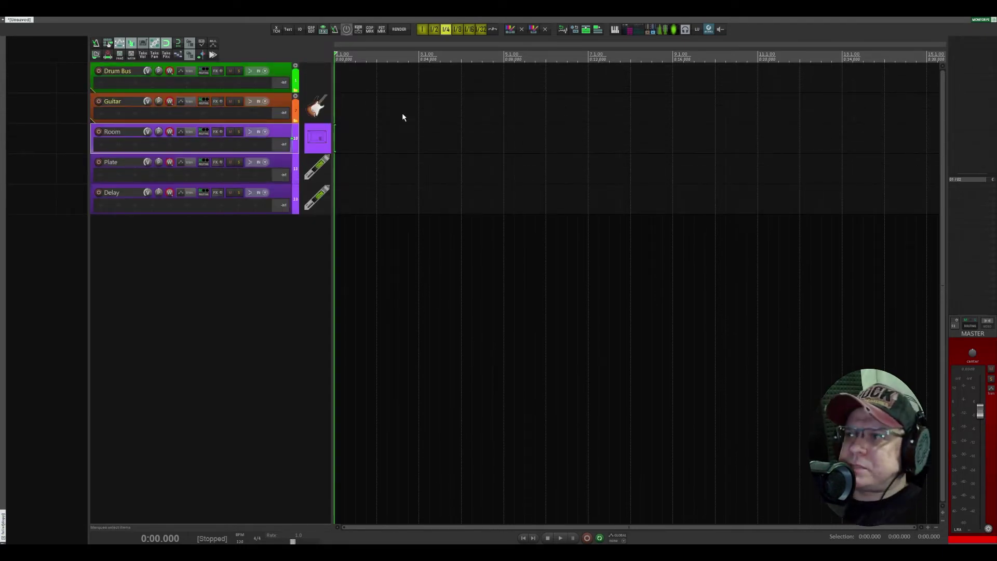
scroll(410, 150, up, 1)
scroll(411, 147, down, 1)
scroll(415, 146, up, 2)
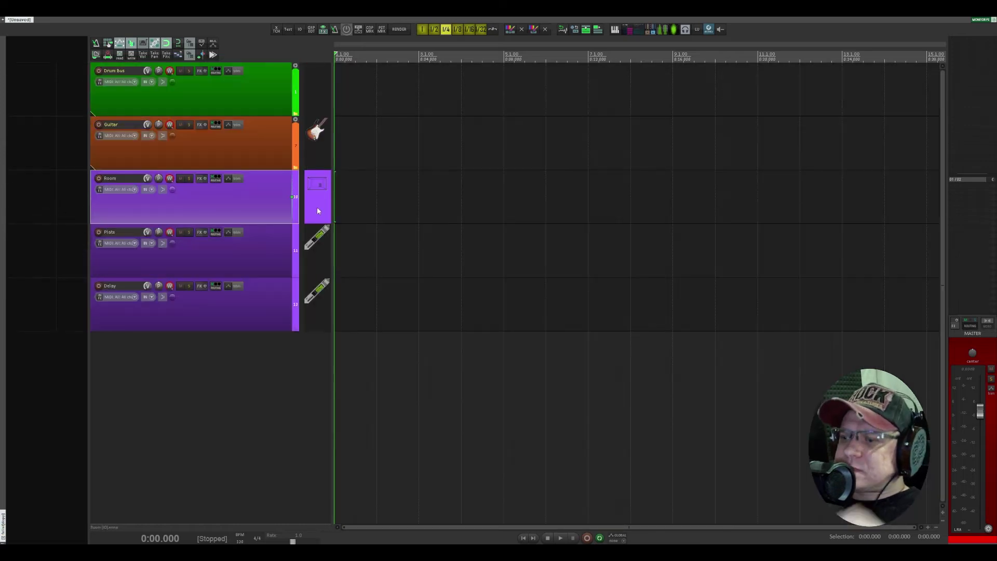
scroll(357, 202, down, 1)
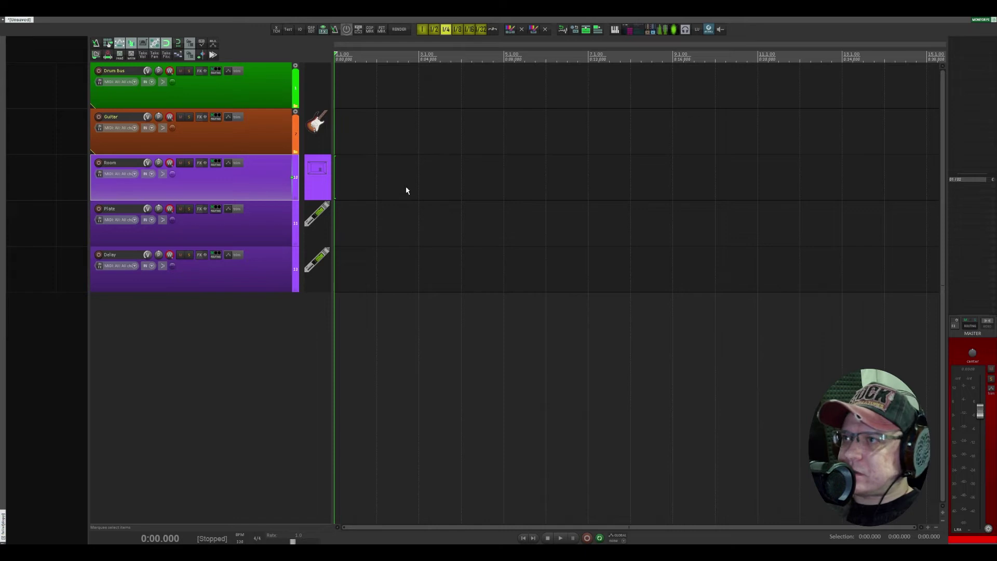
Step: Browse the Options menu, dismiss it, and select the Room track
click(100, 19)
mouse_move(236, 321)
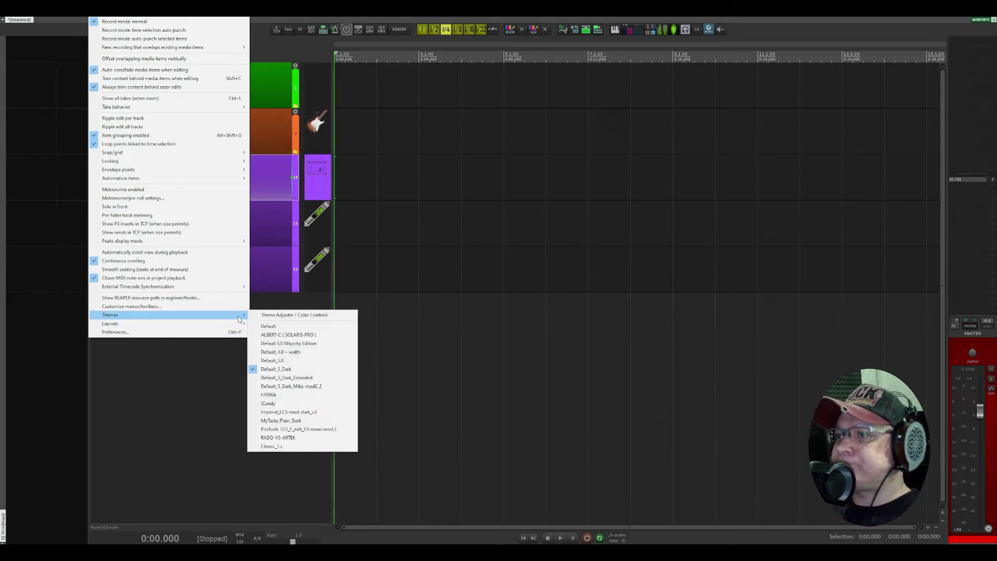
click(270, 256)
click(269, 173)
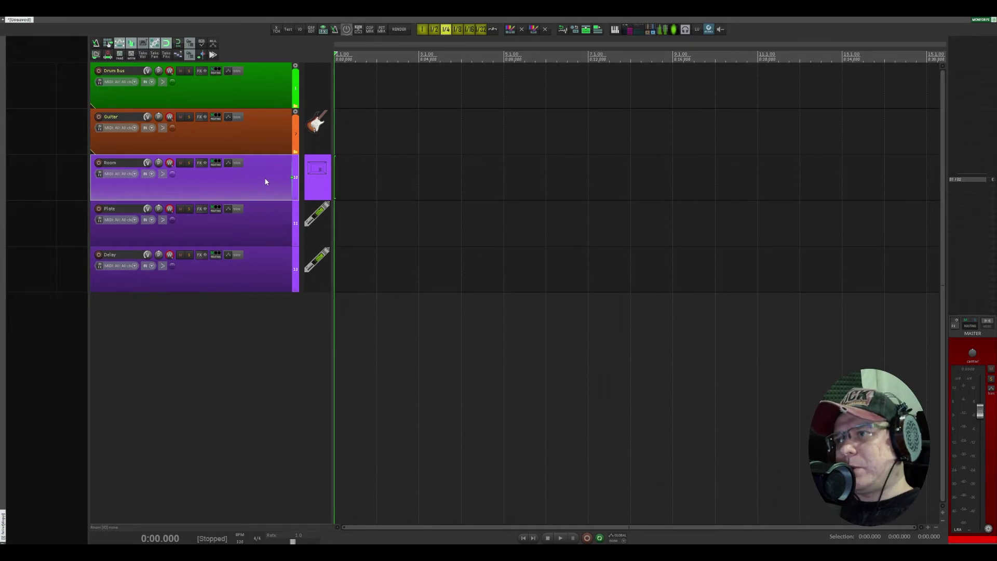
Step: Shrink tracks to compact rows, enlarge them slightly, and give the master a tape-machine icon
scroll(379, 201, down, 5)
scroll(404, 201, up, 5)
scroll(403, 201, down, 5)
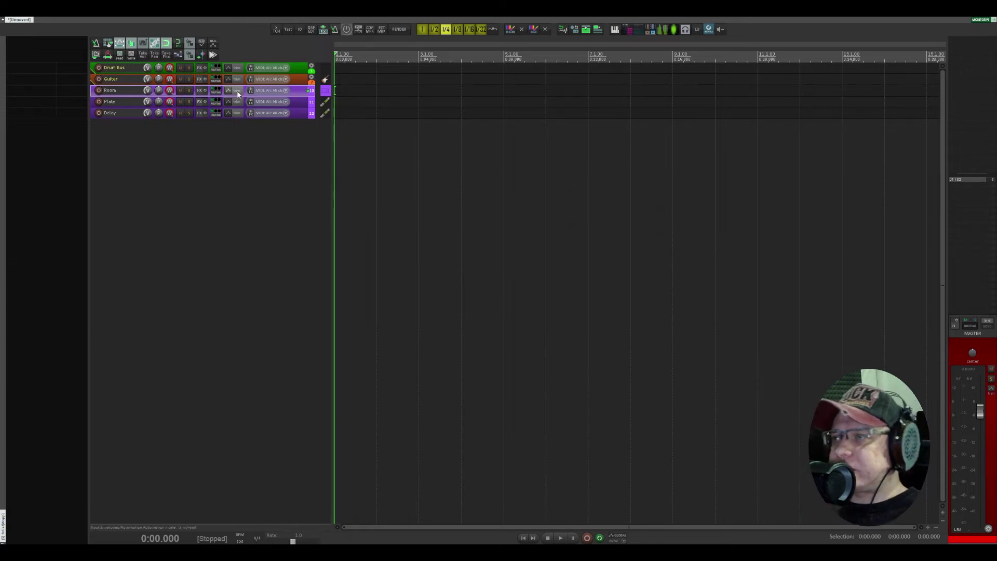
scroll(420, 162, up, 2)
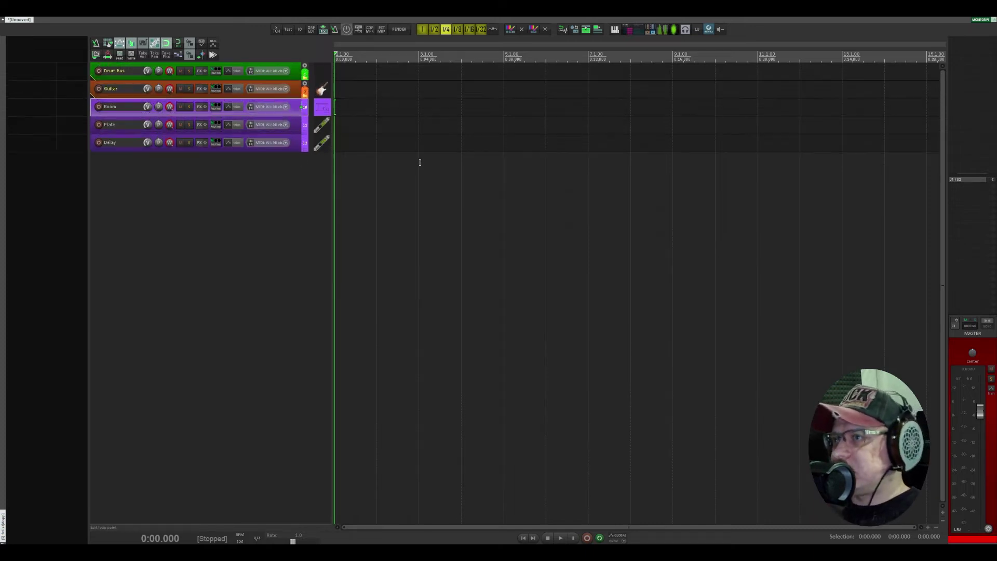
scroll(421, 163, up, 3)
scroll(421, 163, down, 5)
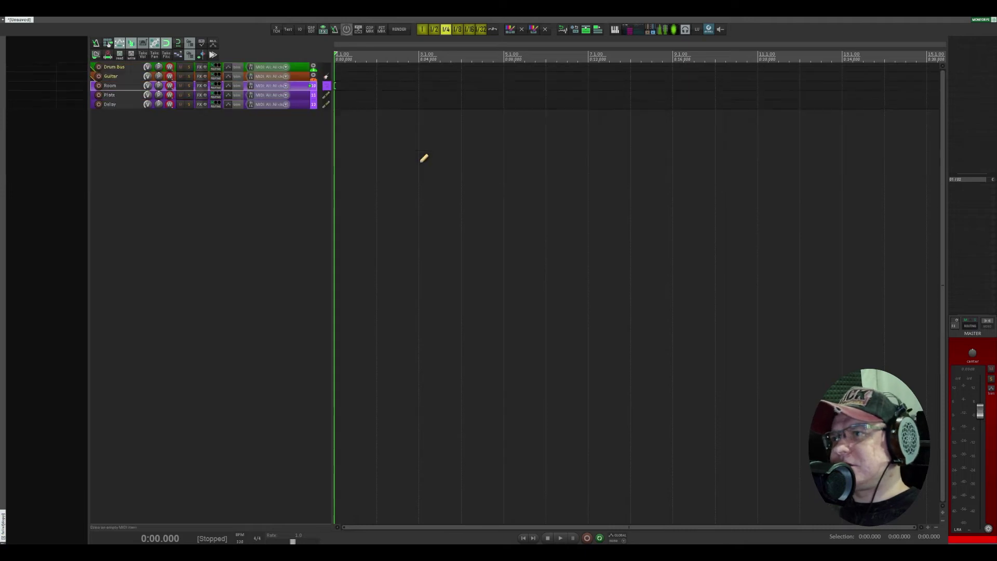
scroll(421, 162, up, 1)
key(grave)
key(grave)
key(grave)
key(grave)
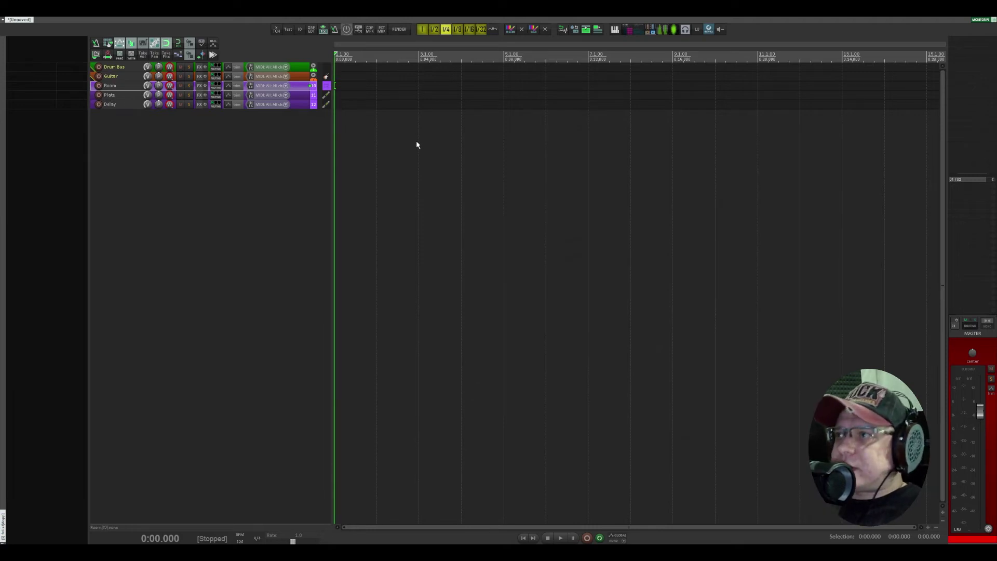
key(grave)
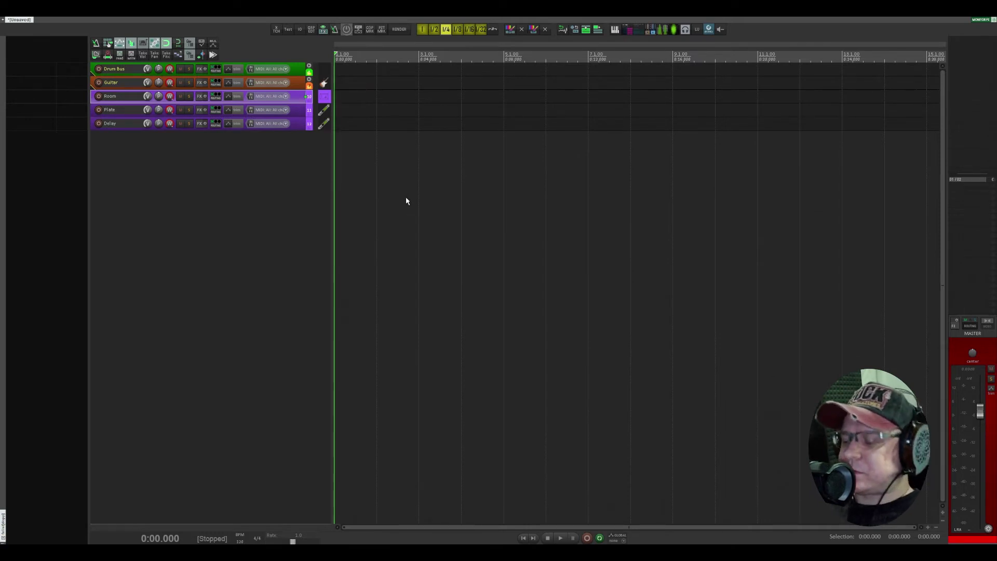
key(i)
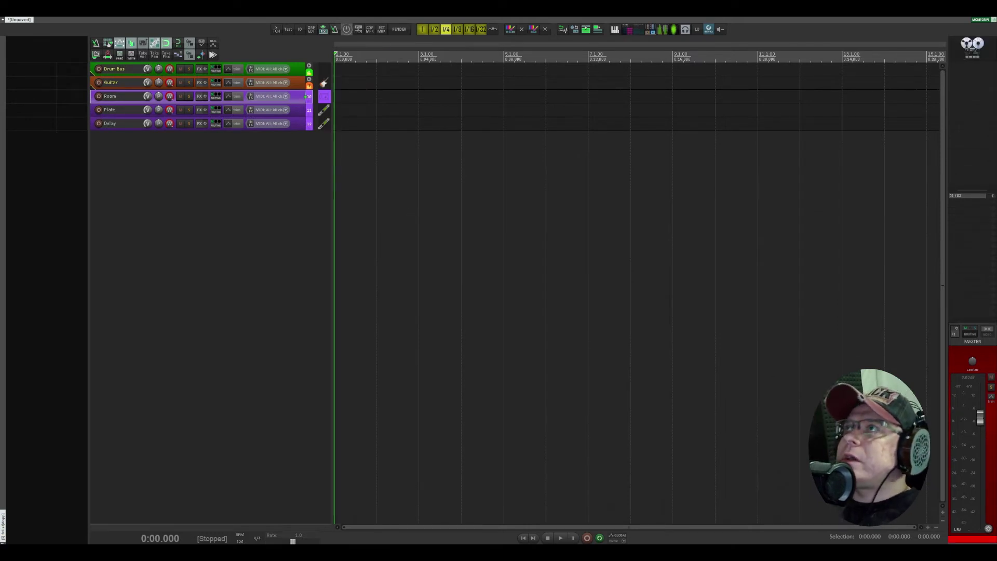
Step: Bring the floating mixer into view and switch it to the Meterbridge layout
drag(367, 1, 309, 36)
right_click(309, 36)
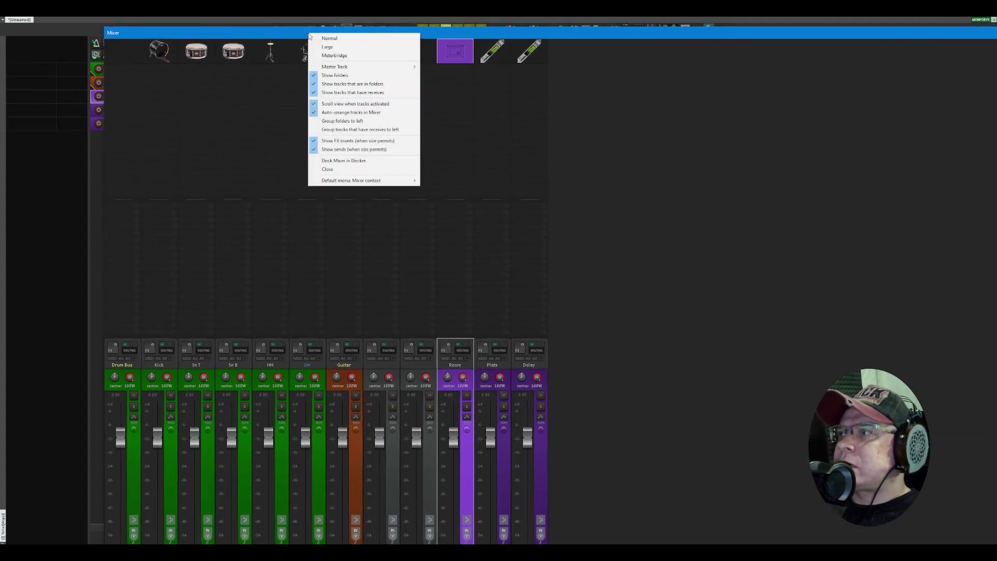
key(Escape)
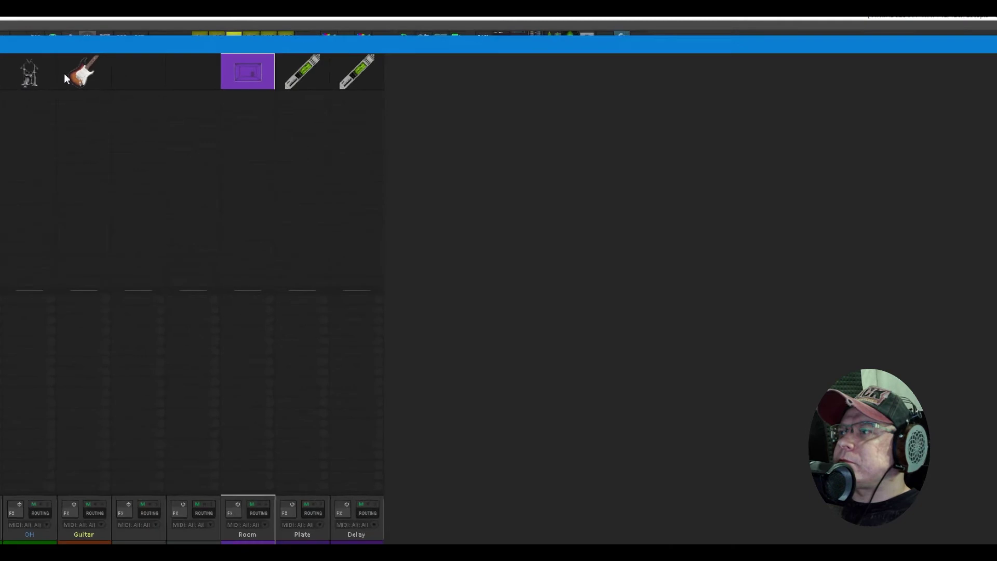
right_click(289, 72)
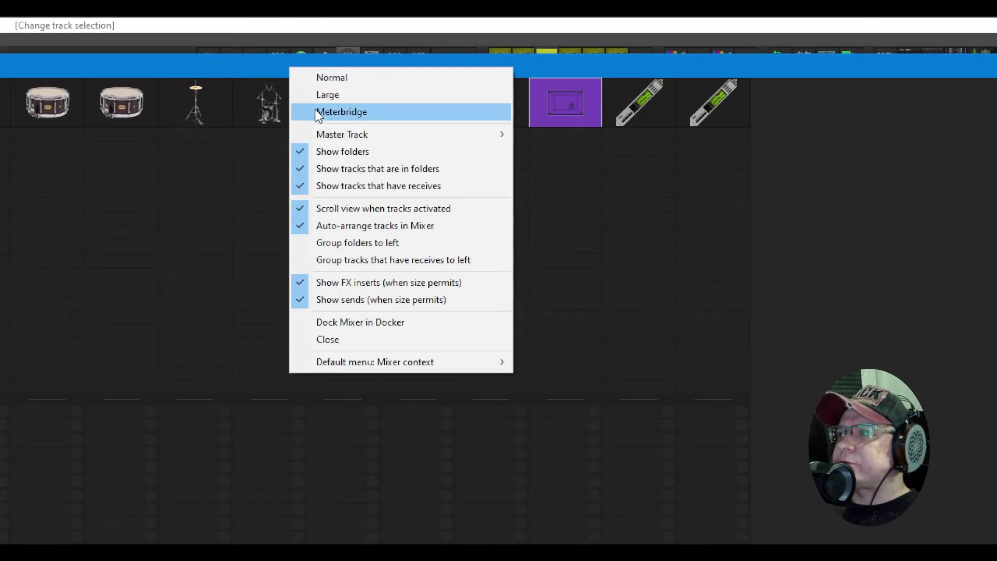
click(318, 111)
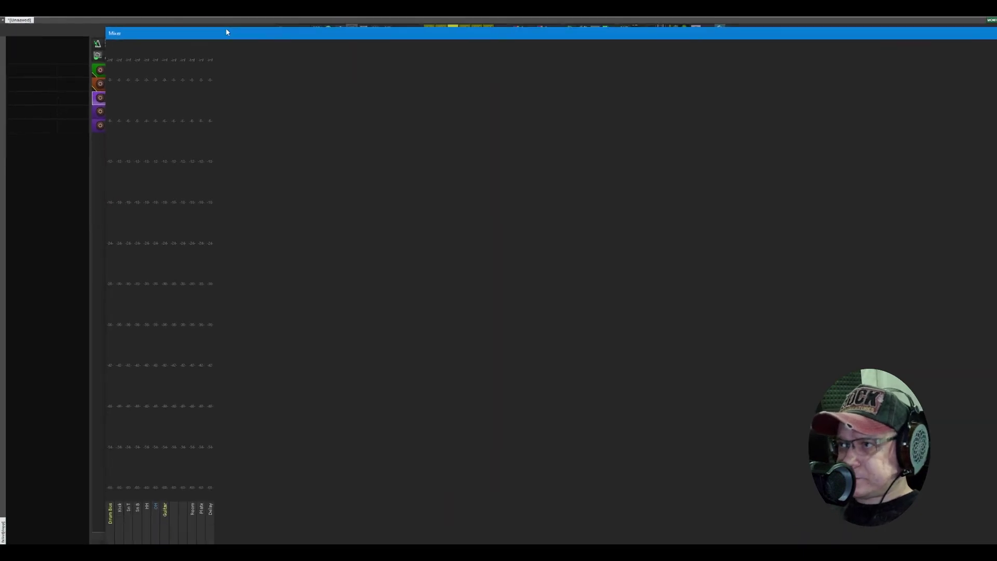
Step: Resize and shift the meterbridge mixer leftward, then return it to the Normal layout
drag(225, 26, 231, 79)
drag(962, 79, 928, 88)
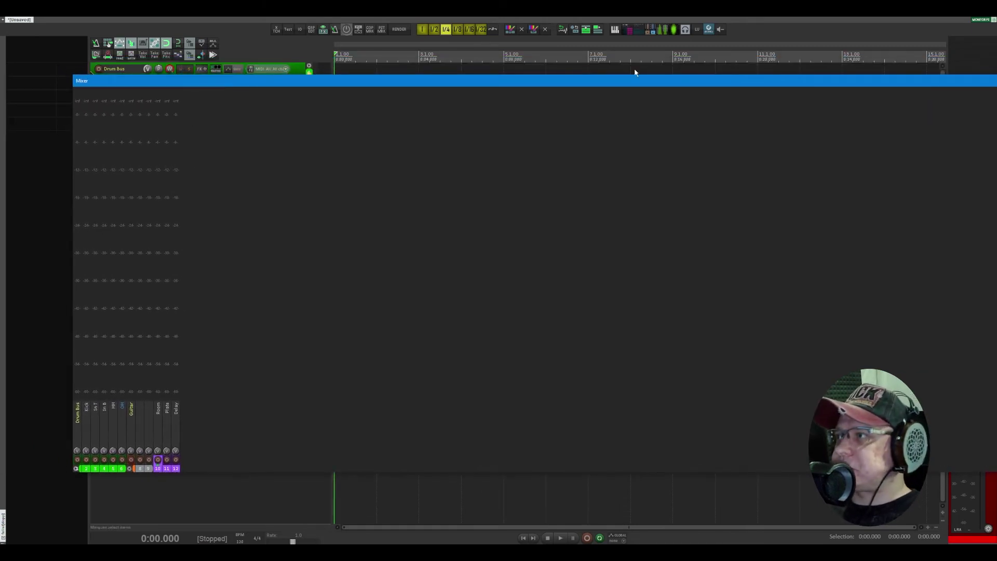
drag(589, 85, 724, 97)
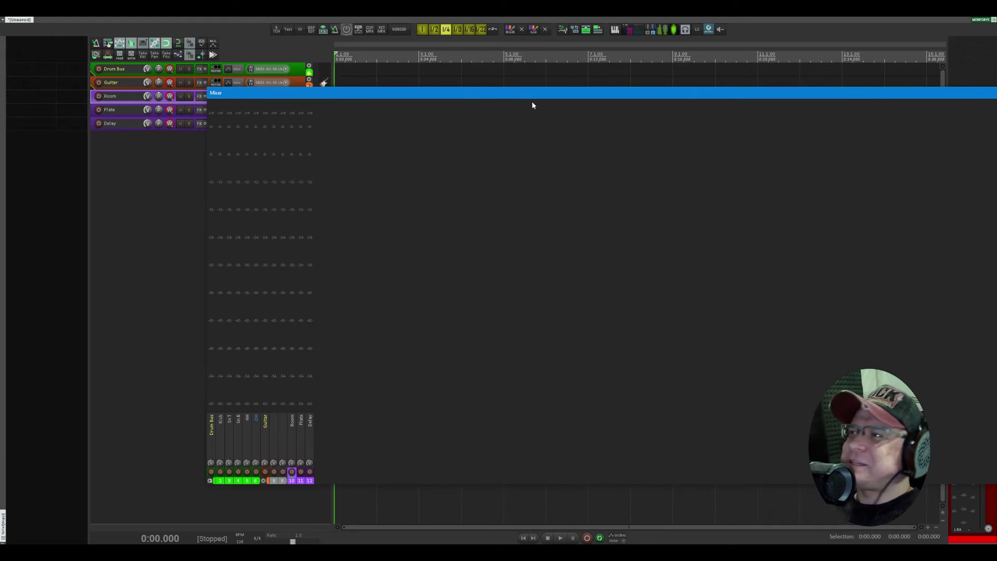
drag(544, 97, 345, 101)
drag(827, 105, 789, 107)
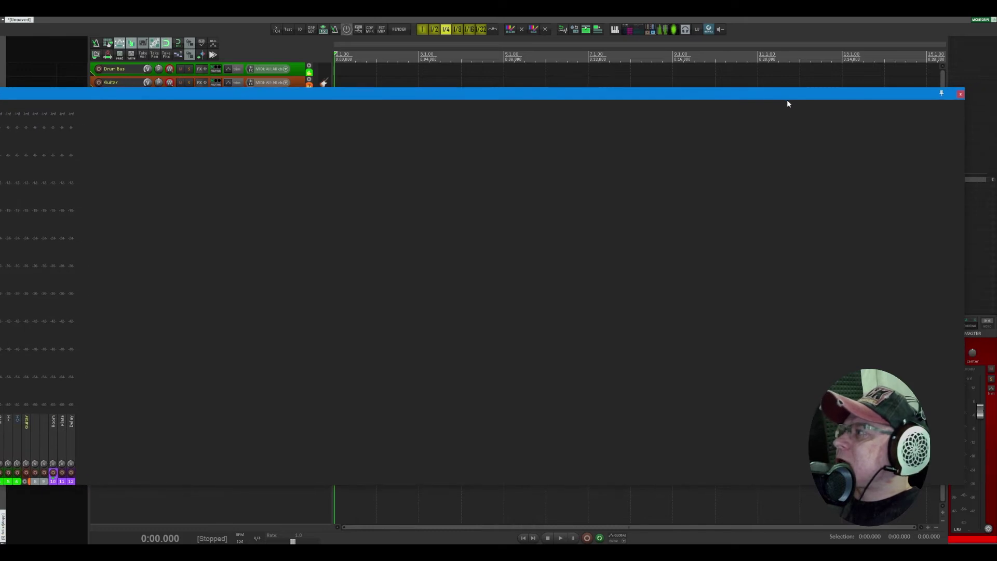
drag(965, 125, 743, 116)
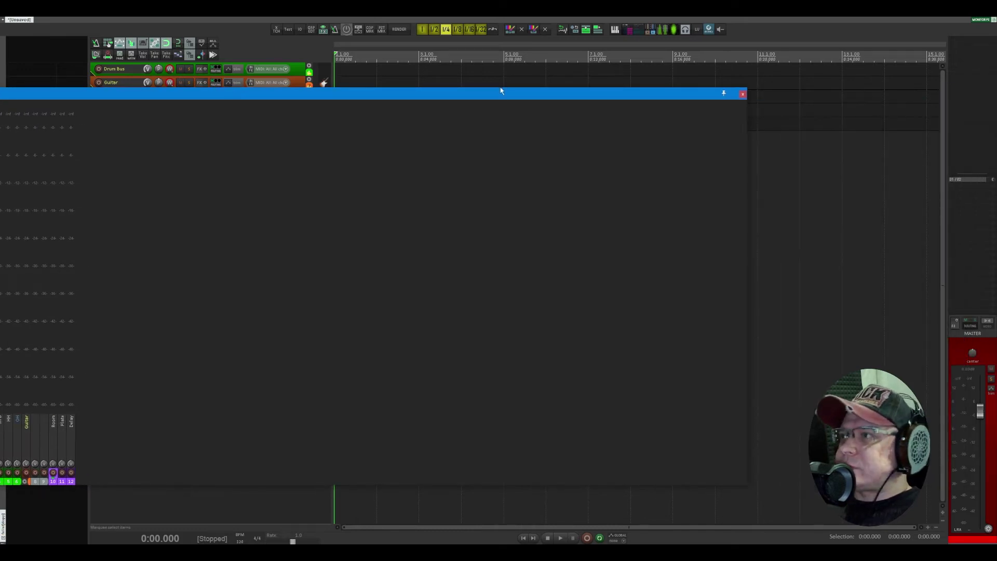
drag(501, 91, 546, 94)
right_click(582, 99)
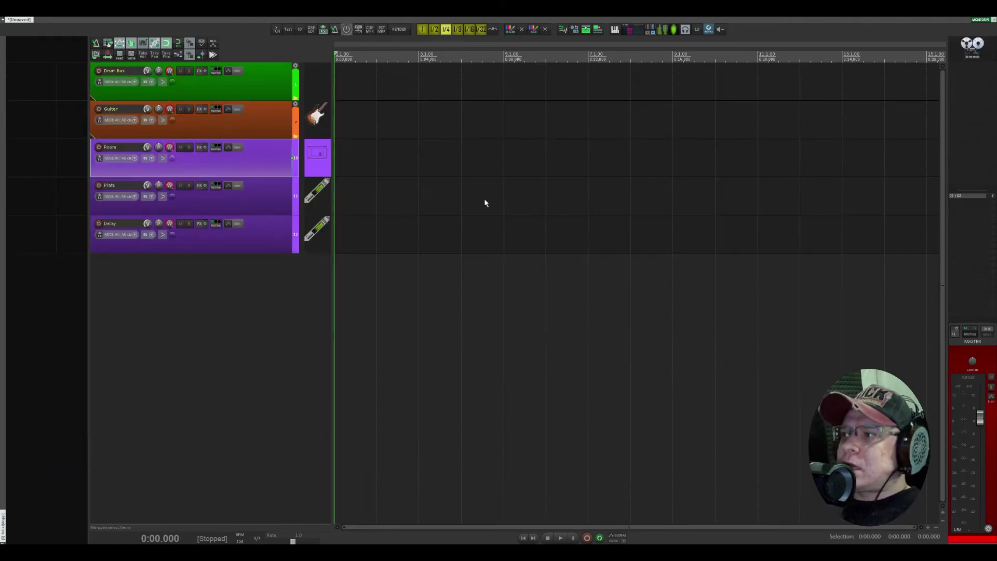
click(485, 201)
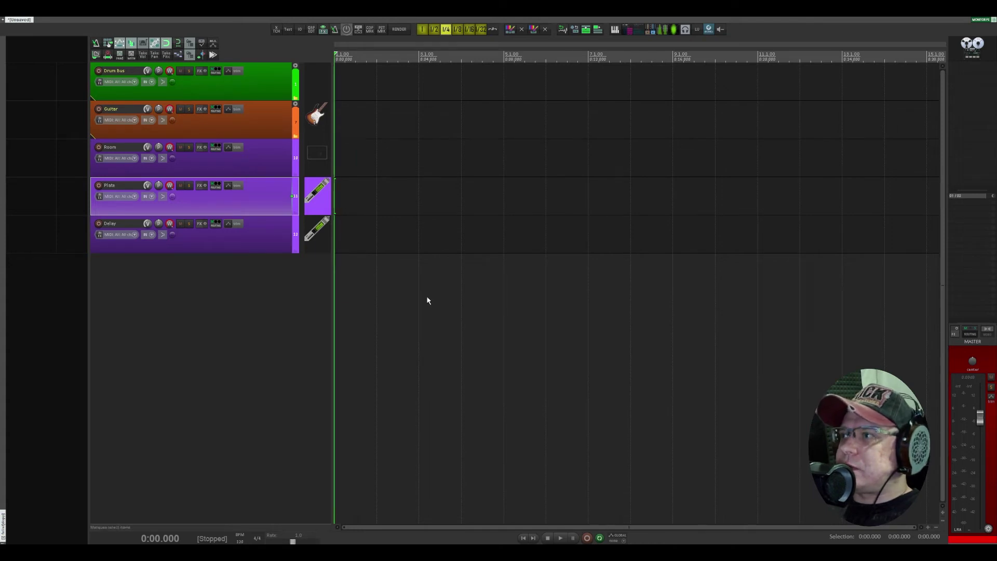
key(super+e)
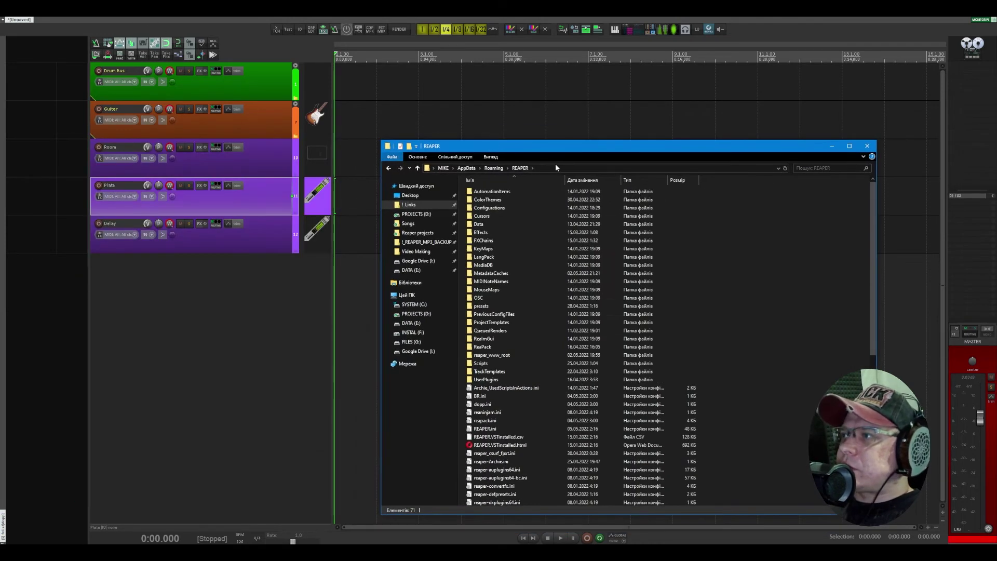
click(557, 168)
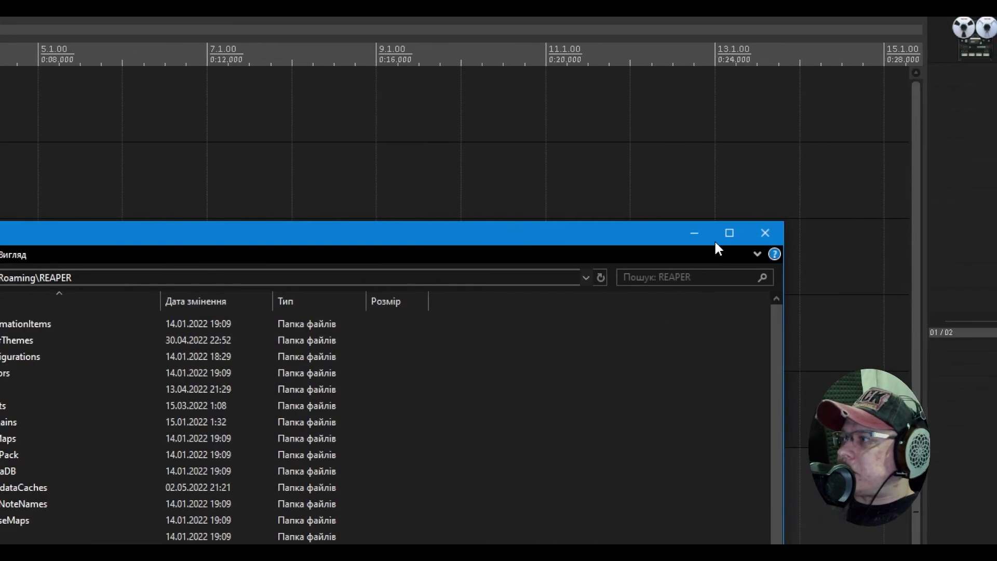
click(740, 230)
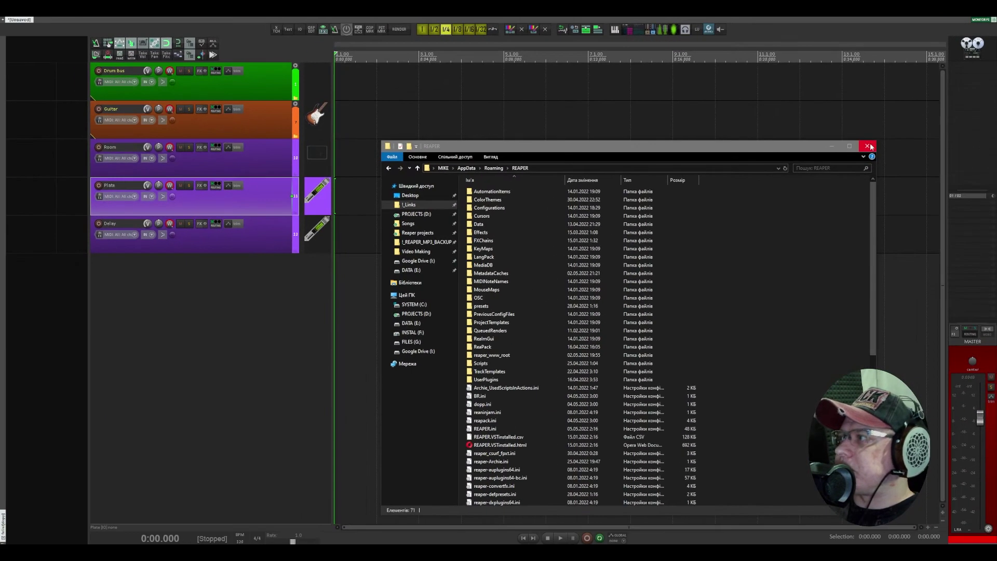
click(871, 147)
click(602, 154)
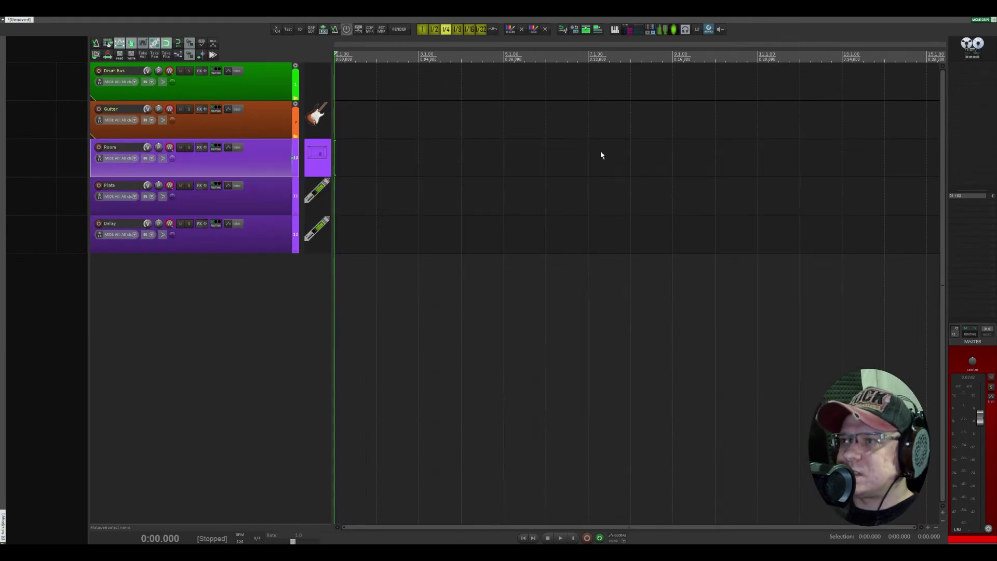
Step: Show REAPER's resource path in Explorer via Options and position that window for a clear view
click(101, 18)
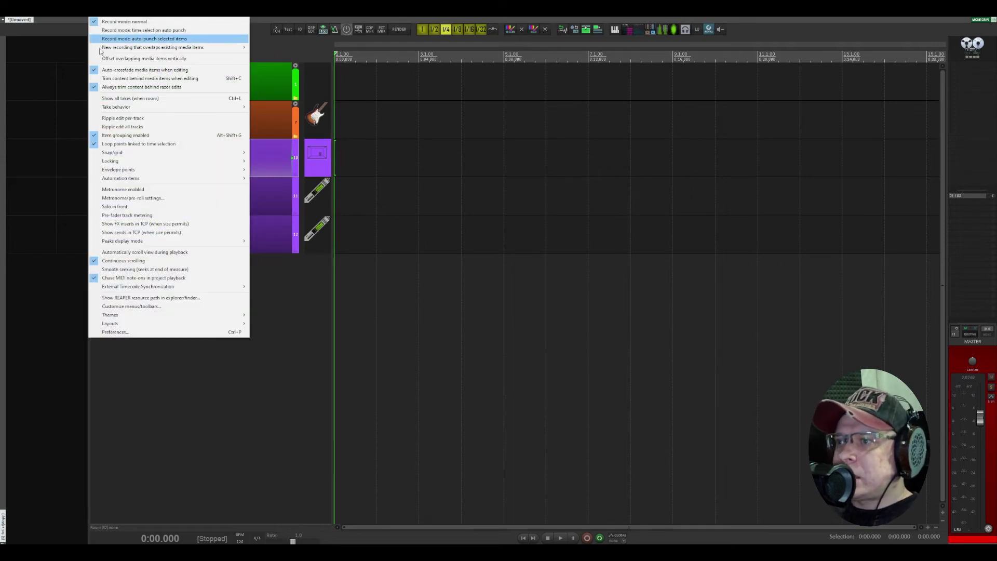
click(122, 221)
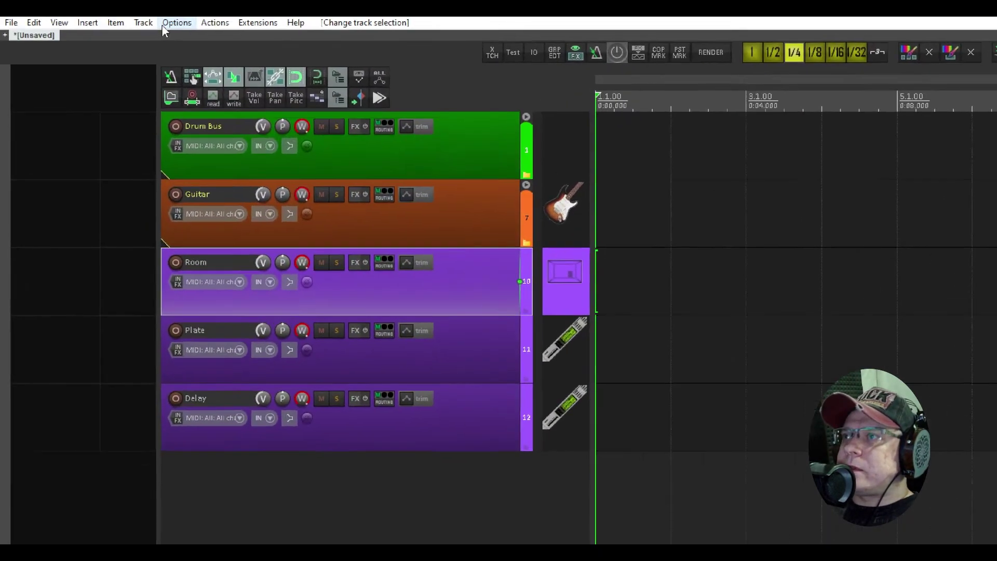
click(98, 13)
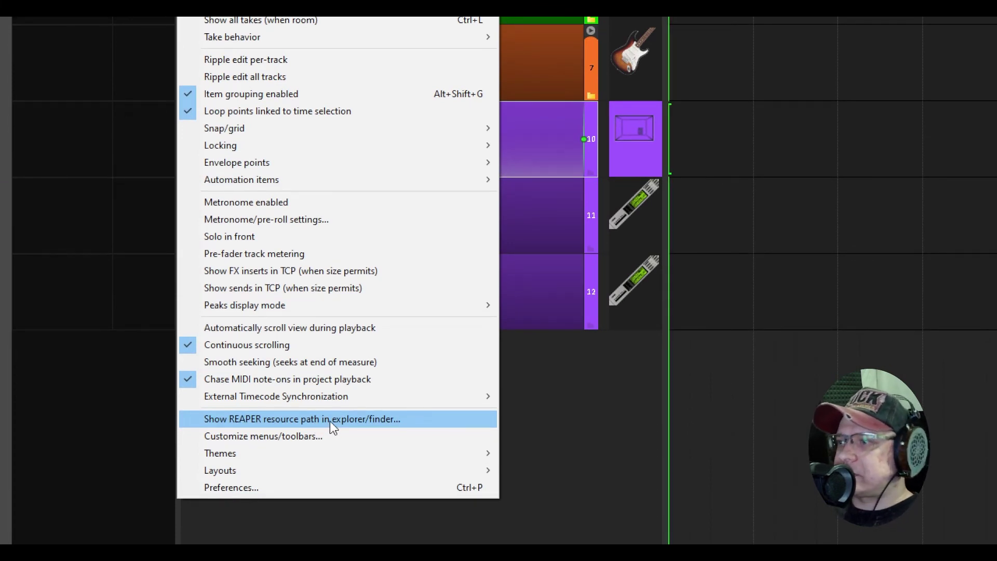
click(329, 420)
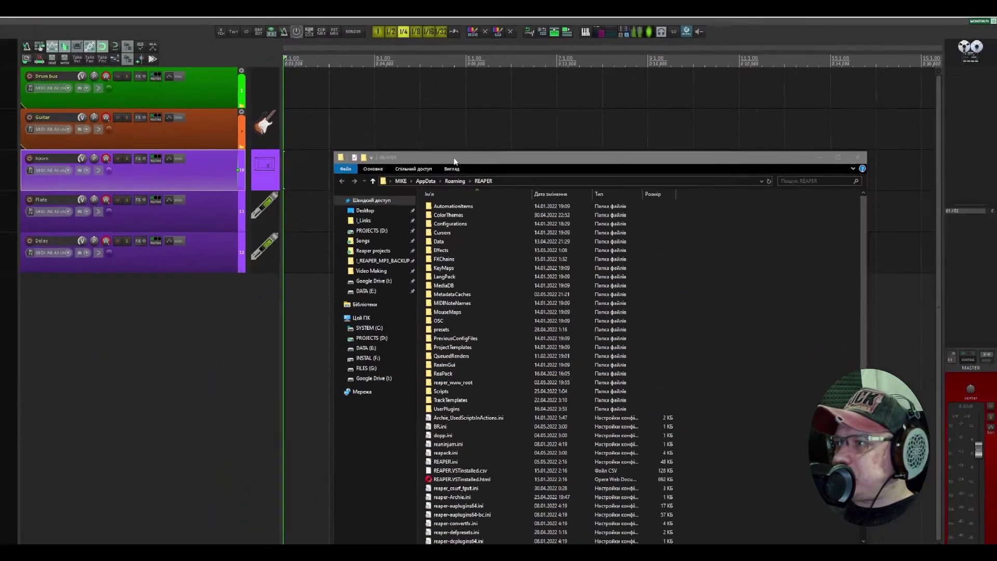
drag(400, 171, 359, 129)
drag(472, 130, 474, 130)
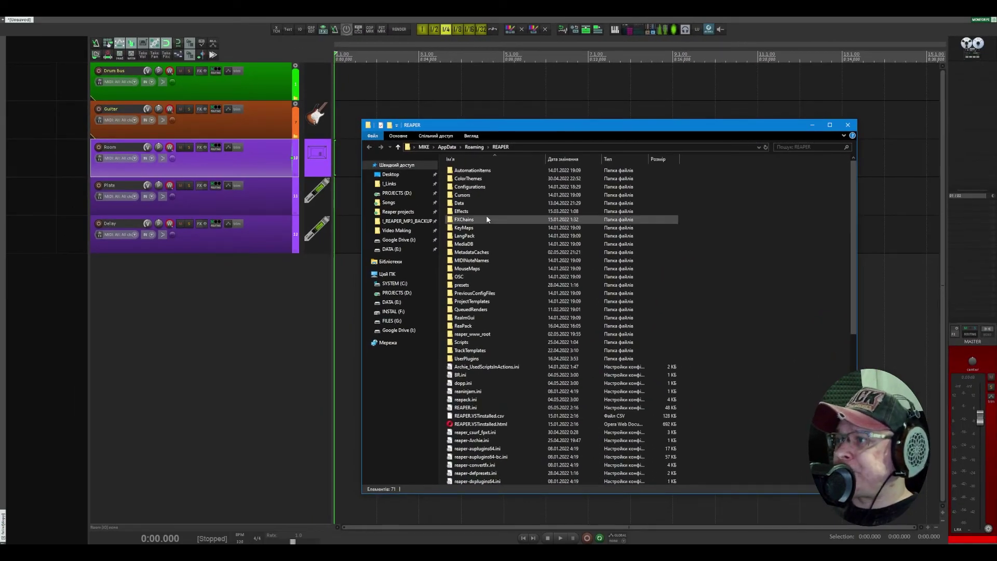
Step: Enter ColorThemes and look over the Default_5_Dark_Extended, Default_5_Dark and Default_5.0 theme files
double_click(466, 179)
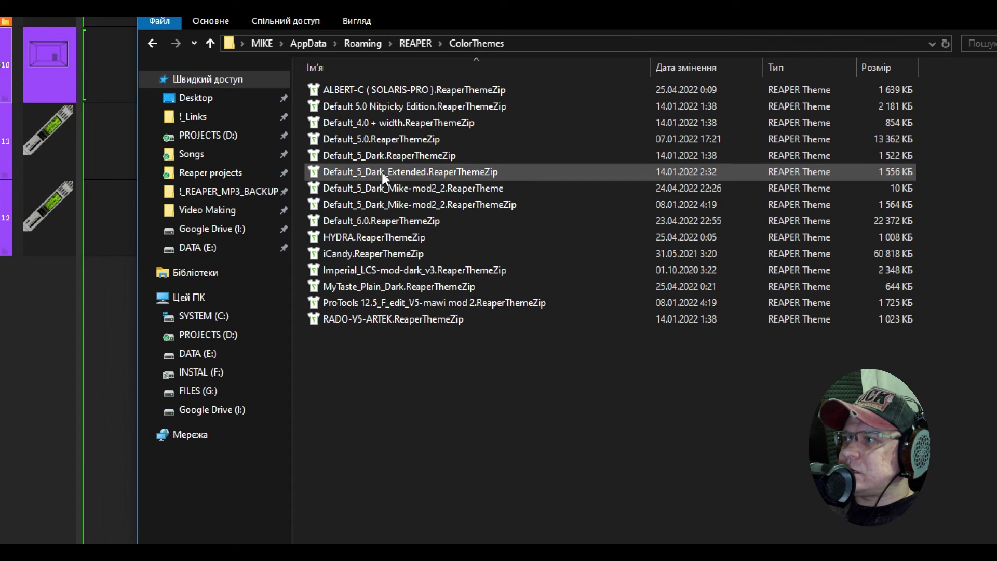
click(381, 171)
click(383, 155)
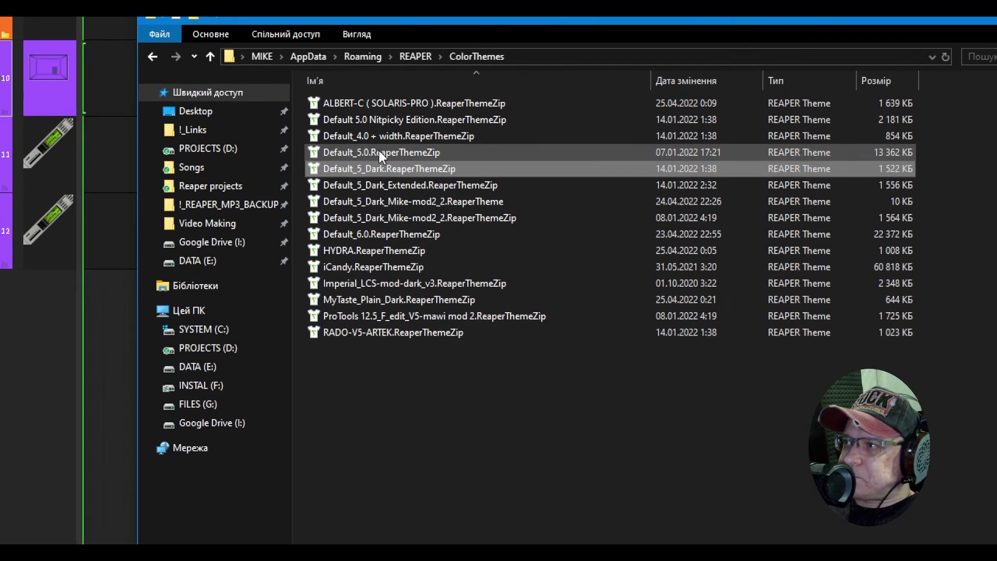
click(379, 139)
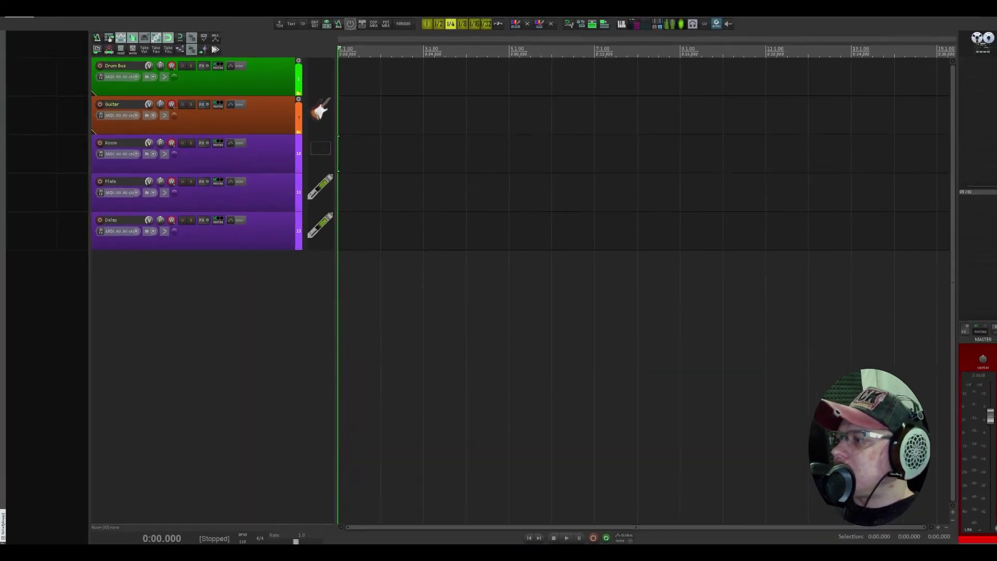
mouse_move(649, 552)
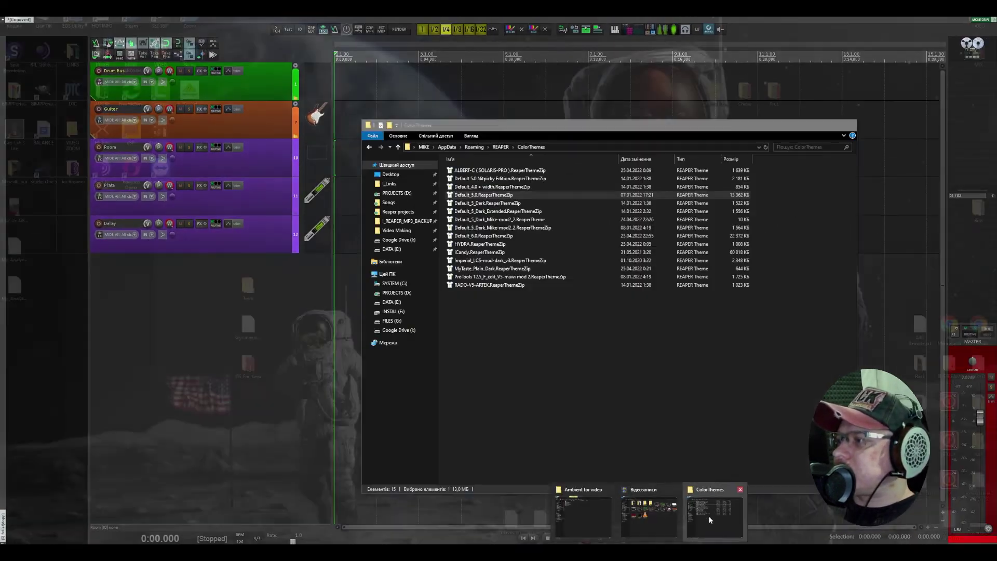
click(713, 522)
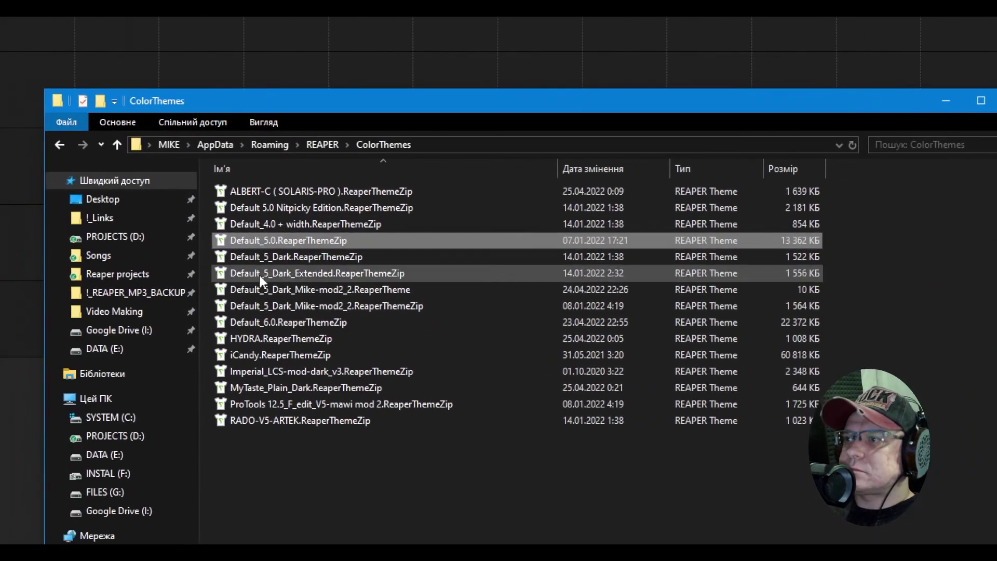
Step: Select Default_5_Dark_Mike-mod2_2.ReaperTheme together with its matching ReaperThemeZip file
click(324, 292)
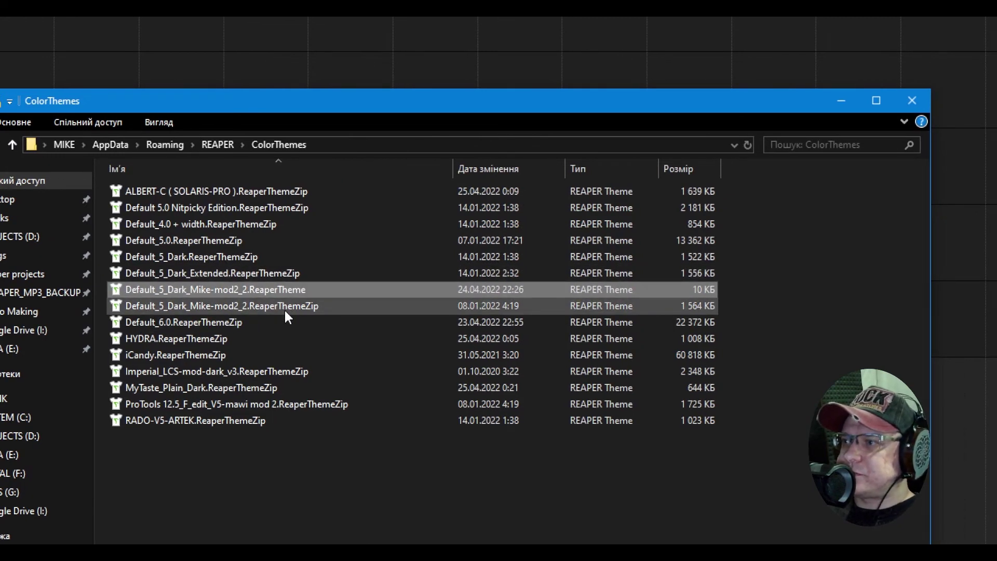
ctrl+click(284, 309)
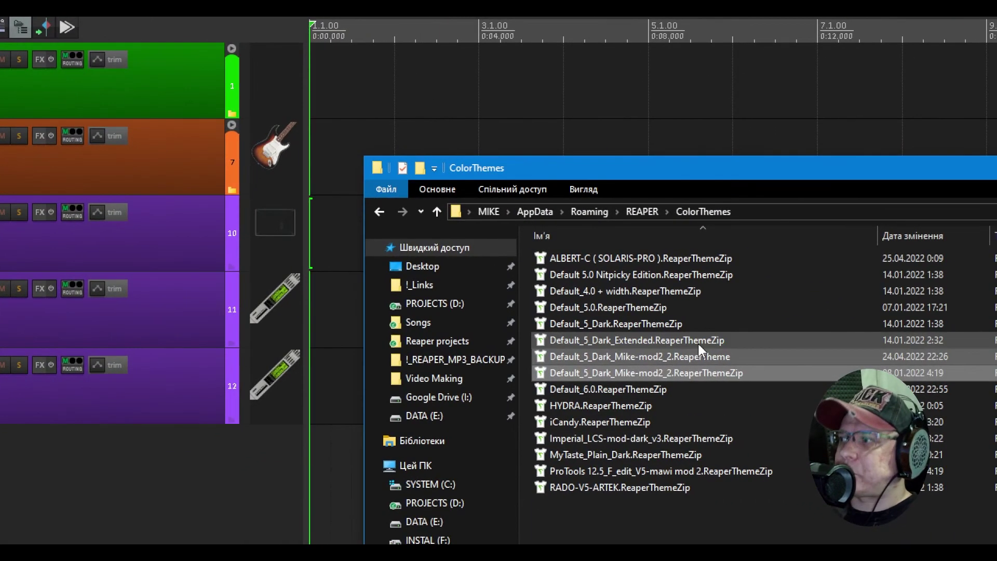
key(alt)
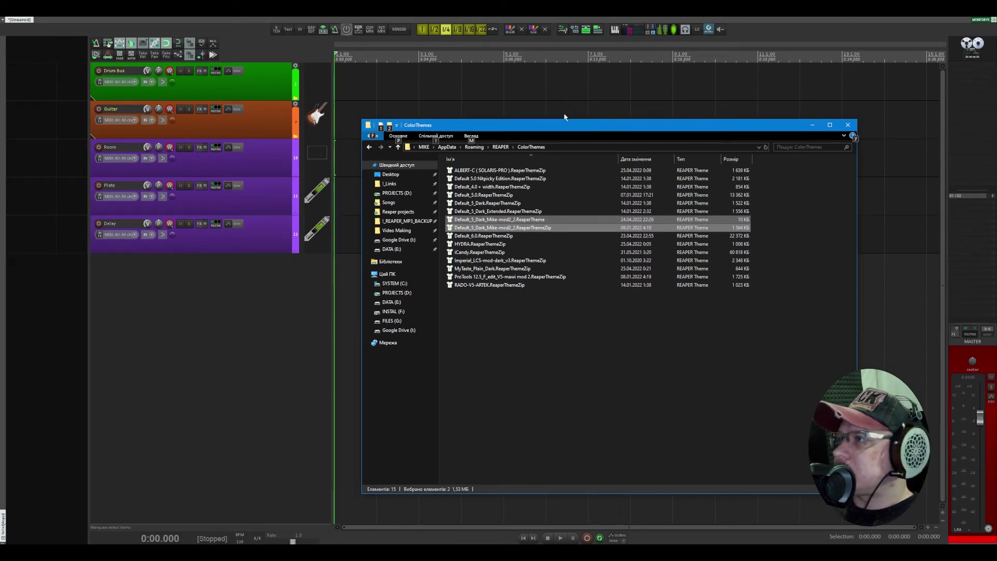
Step: Back in the REAPER project, choose Default_5_Dark_Mike-mod2_2 under Options > Themes
click(266, 82)
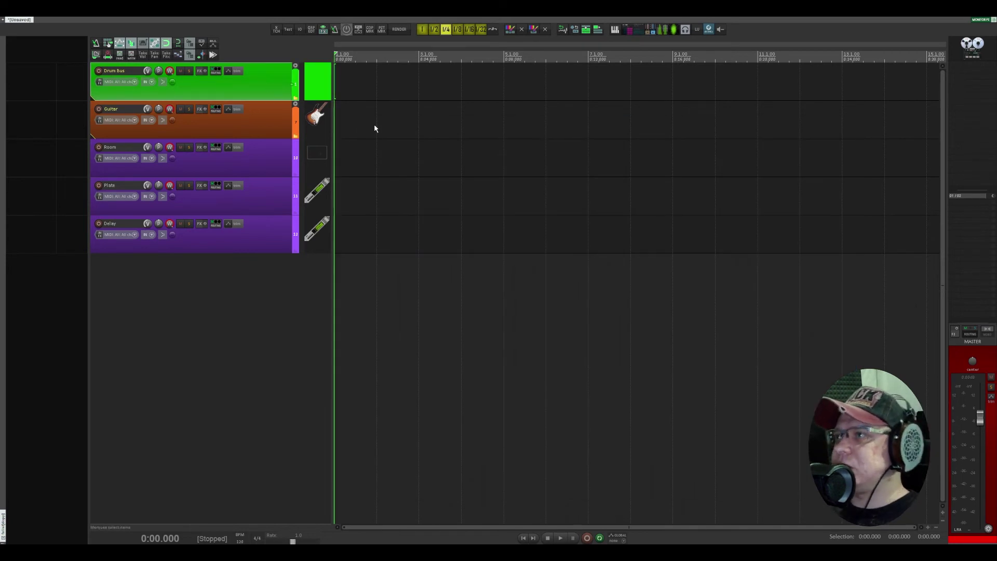
scroll(386, 127, down, 2)
scroll(385, 126, up, 2)
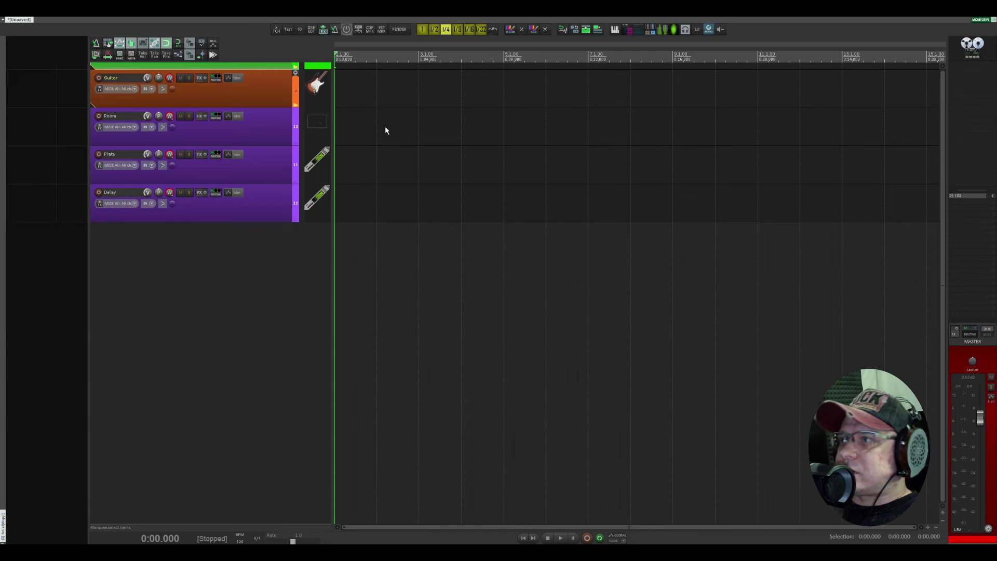
click(98, 12)
mouse_move(192, 315)
click(287, 387)
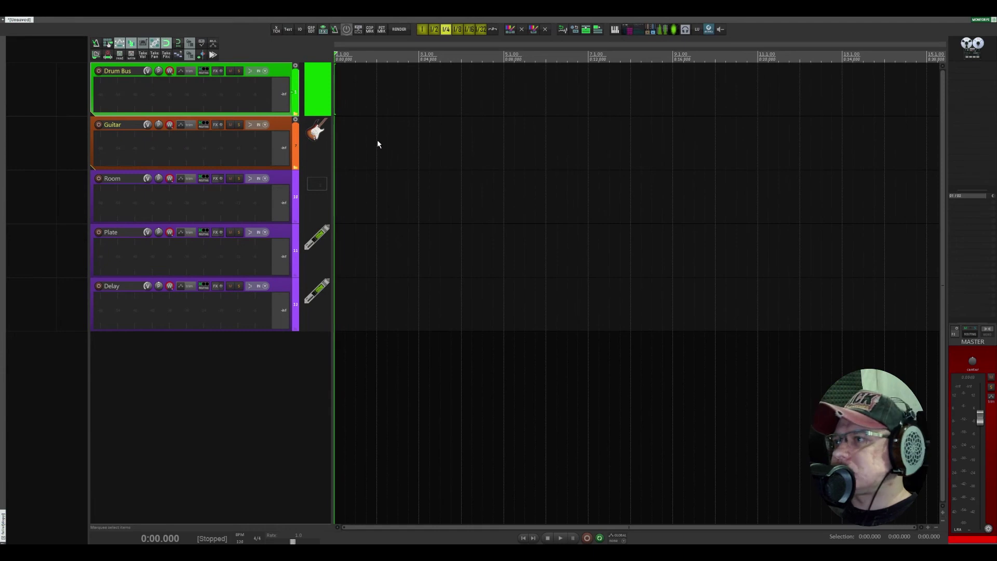
click(422, 208)
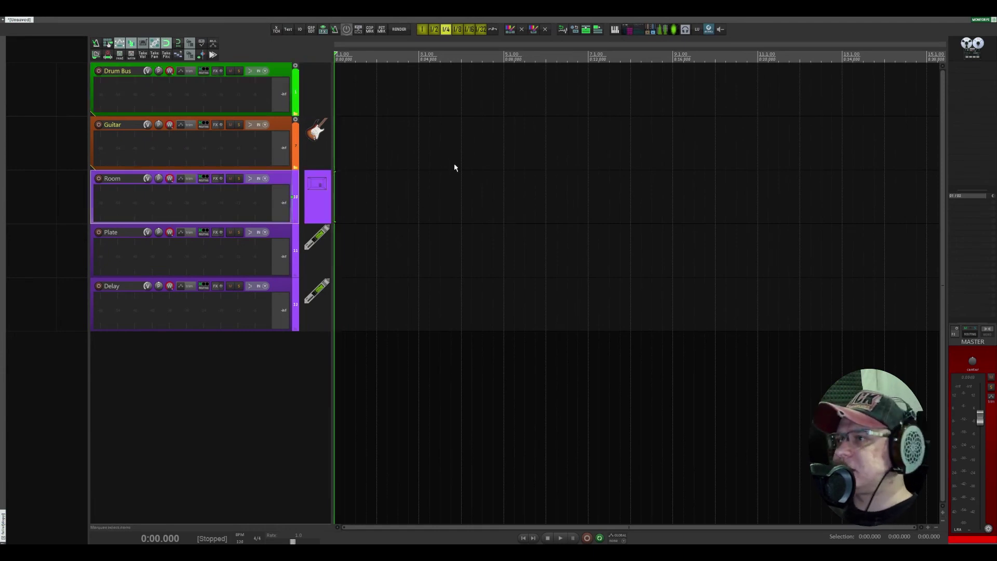
scroll(435, 162, down, 1)
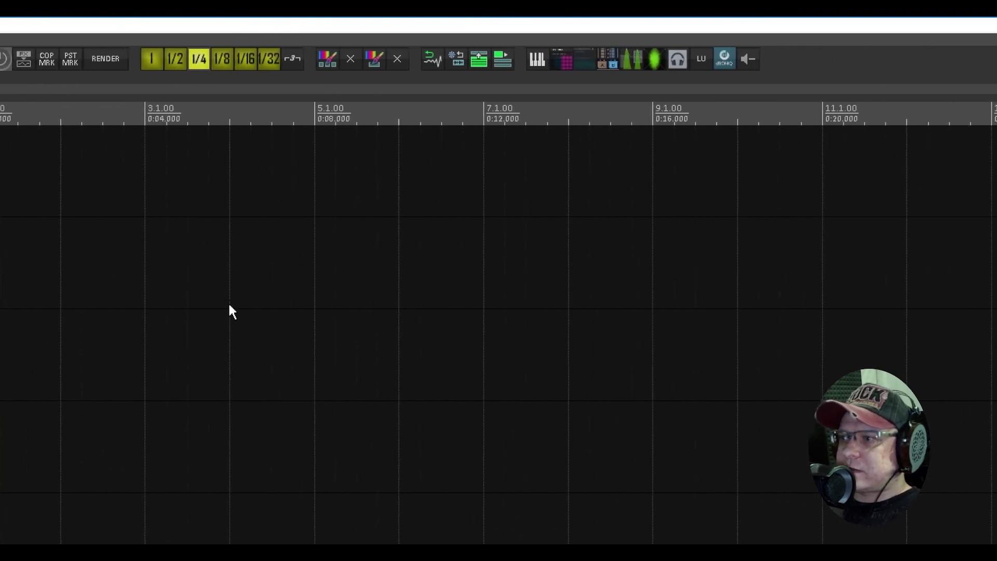
key(f)
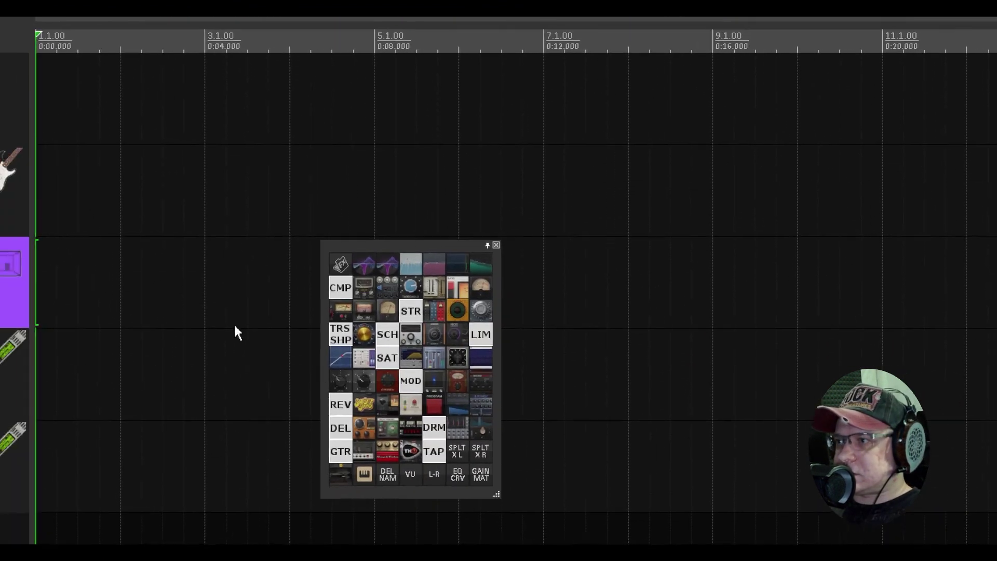
key(f)
key(f)
key(f)
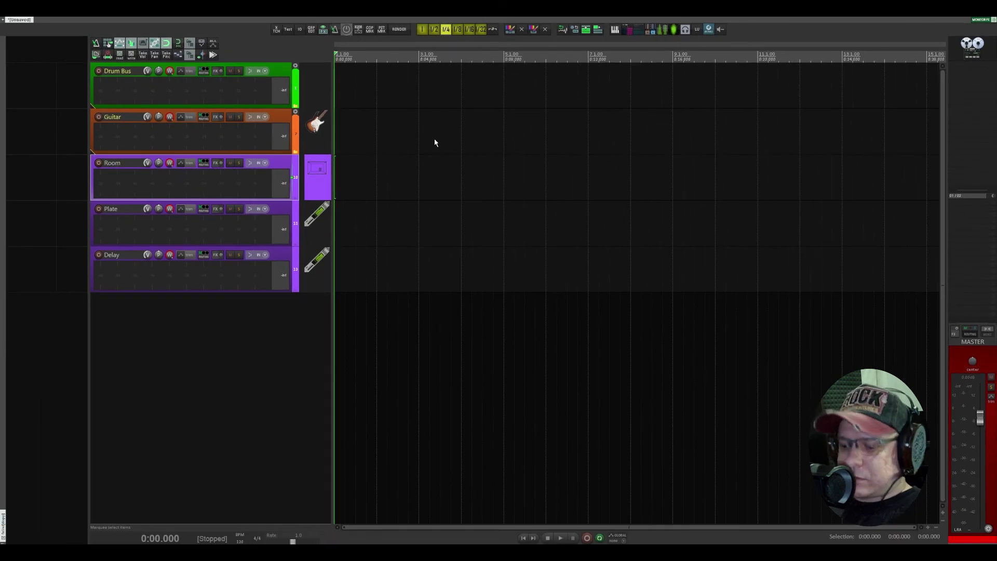
click(255, 213)
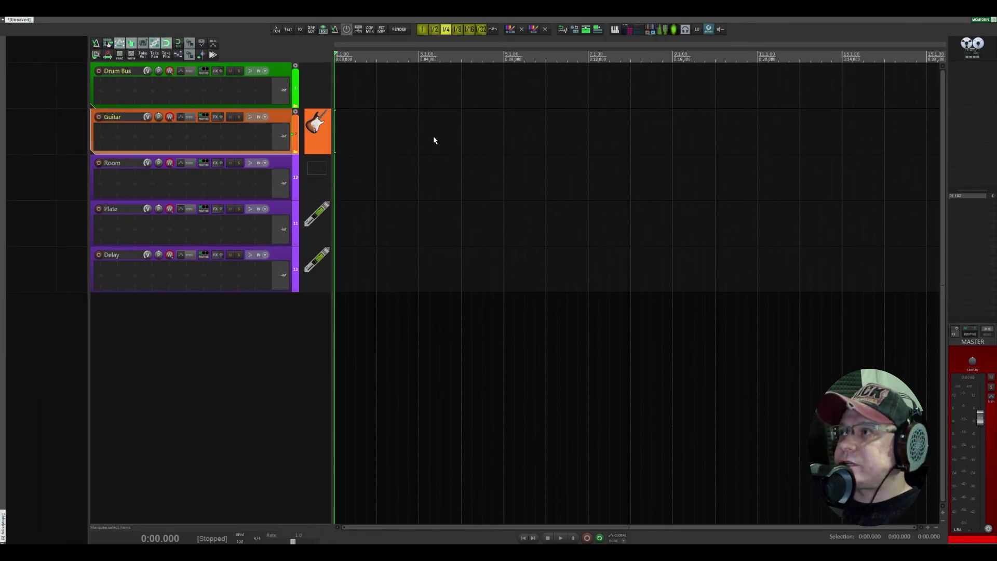
drag(416, 0, 504, 125)
click(331, 193)
click(361, 200)
click(330, 231)
click(363, 224)
drag(832, 121, 742, 0)
click(530, 71)
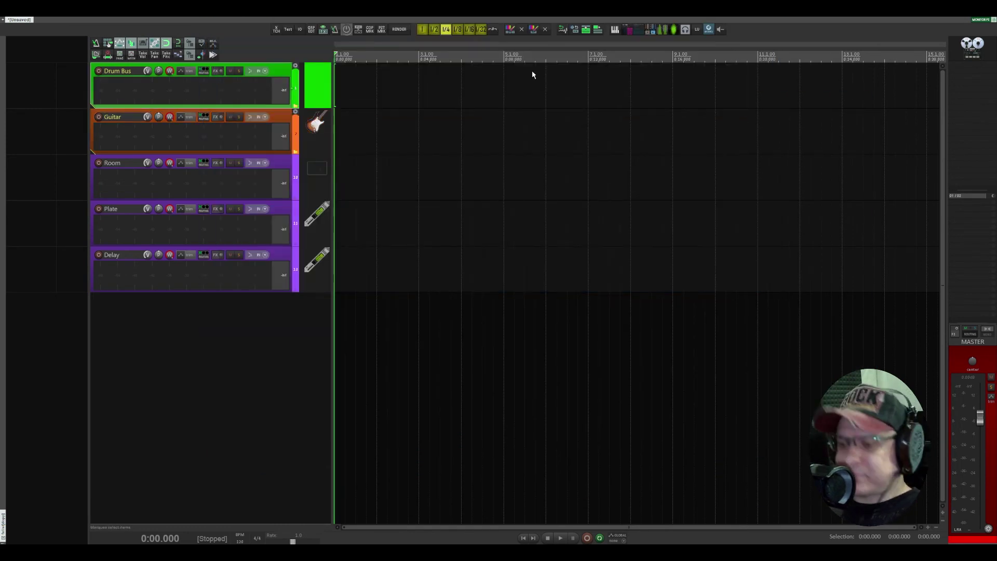
click(475, 199)
key(Down)
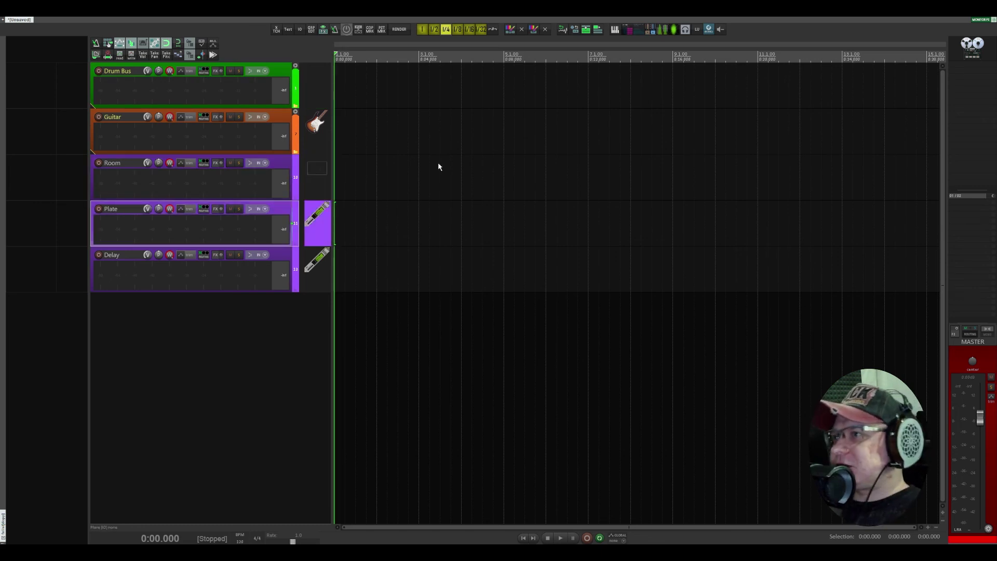
scroll(416, 213, up, 2)
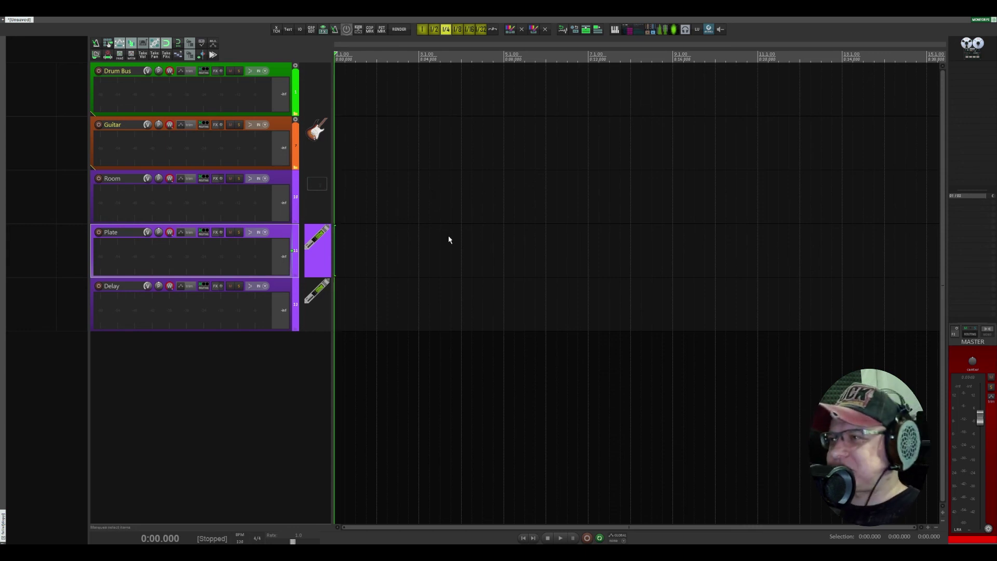
scroll(450, 238, down, 1)
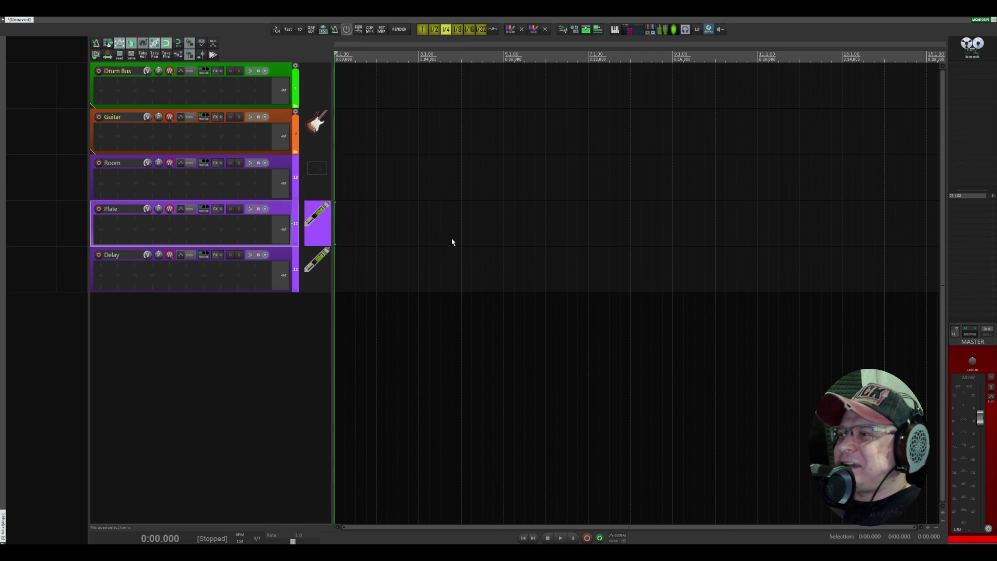
scroll(453, 239, up, 2)
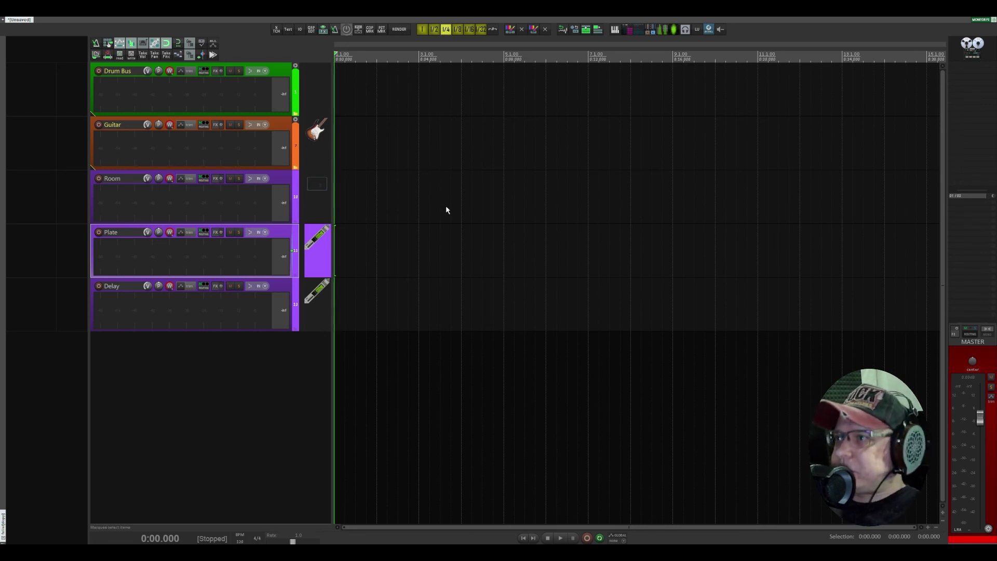
scroll(447, 208, down, 1)
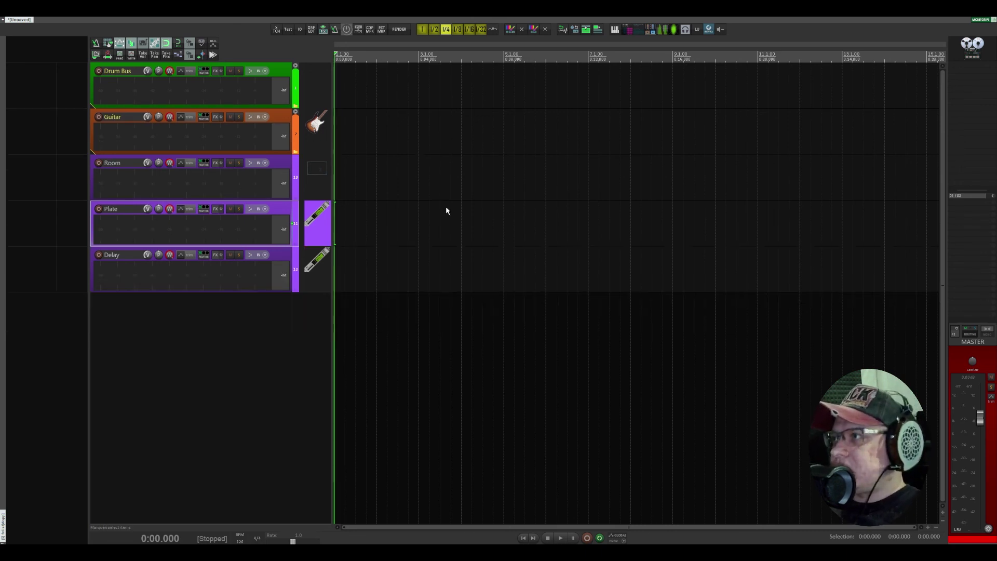